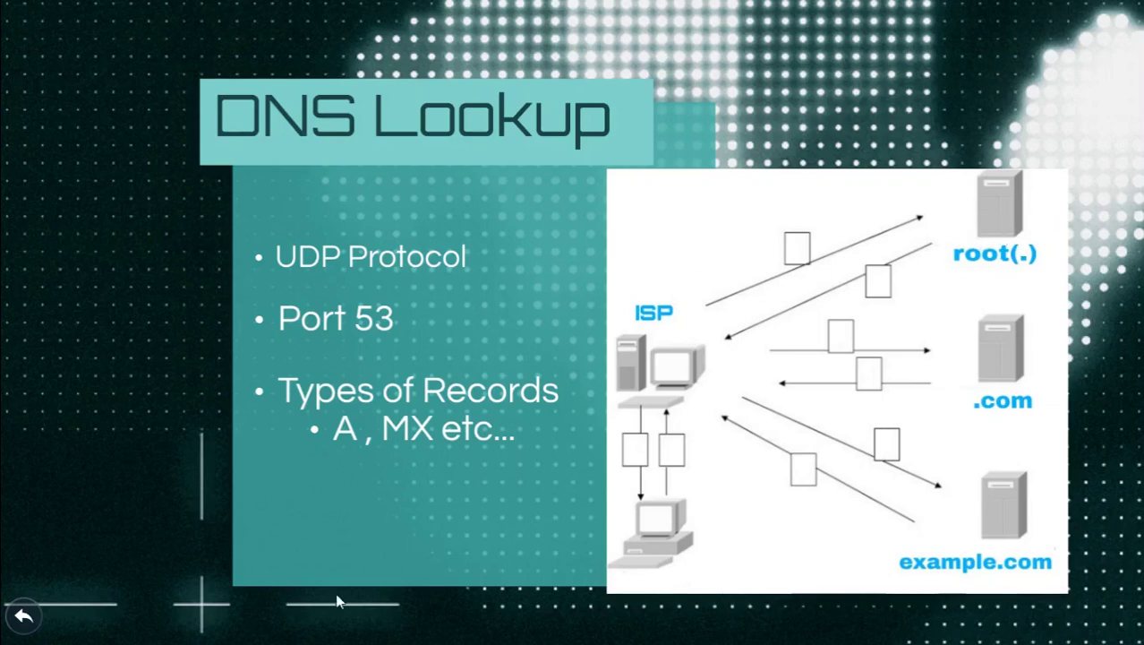
- Exit full-screen Present mode of the DNS Lookup prezi back to the editor
{"action": "mouse_move", "coordinate": [269, 593]}
{"action": "key", "text": "Escape"}
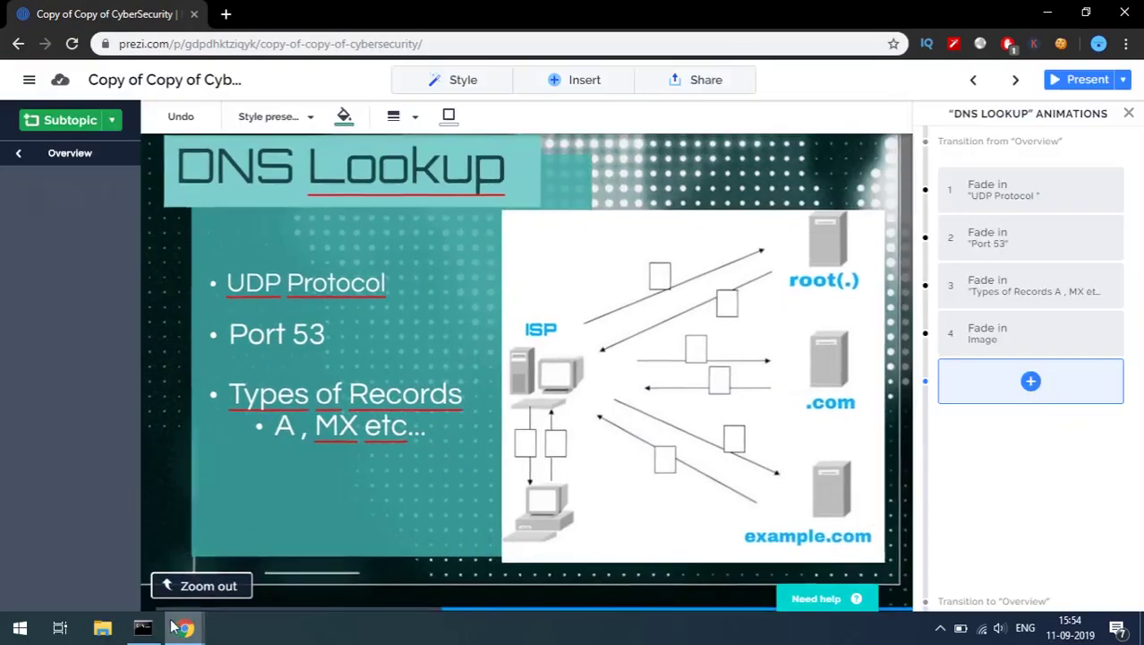
- Load root-servers.org in a new tab and scroll down past the map to Root Servers
{"action": "left_click", "coordinate": [226, 13]}
{"action": "type", "text": "root-servers.org"}
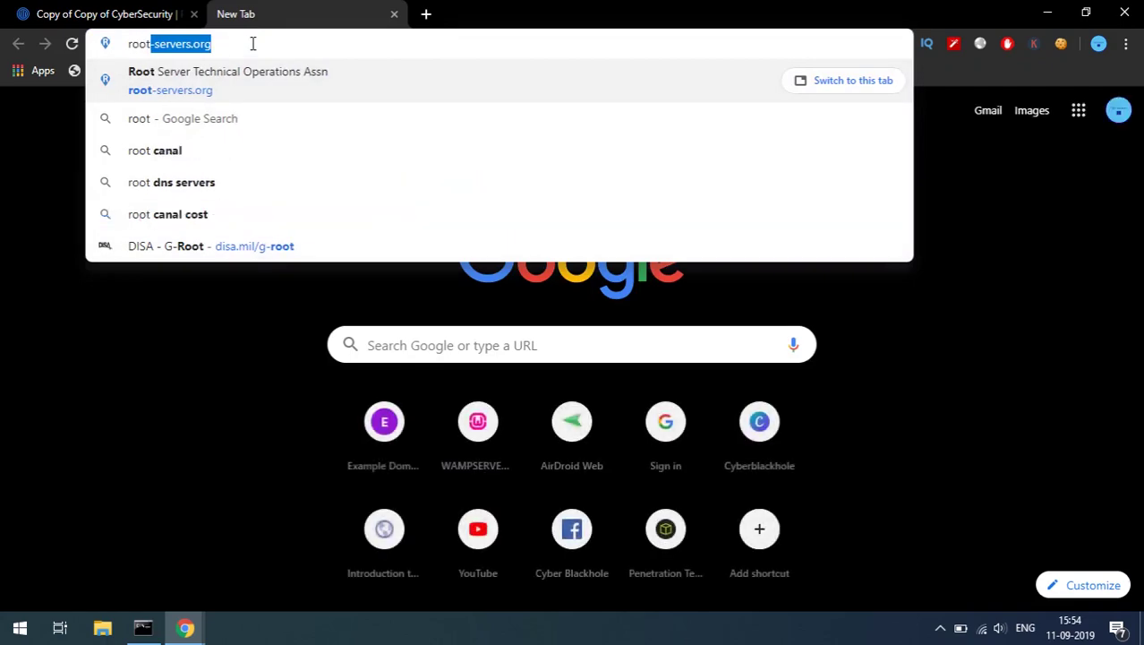
{"action": "key", "text": "Return"}
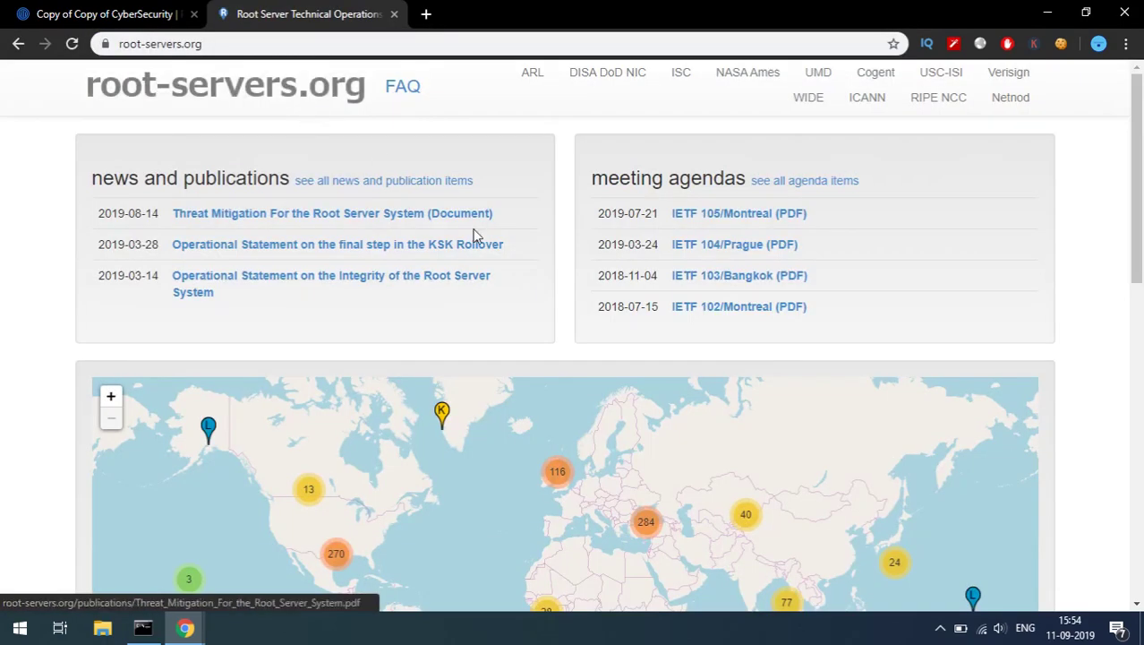
{"action": "scroll", "coordinate": [850, 329], "scroll_direction": "down", "scroll_amount": 3}
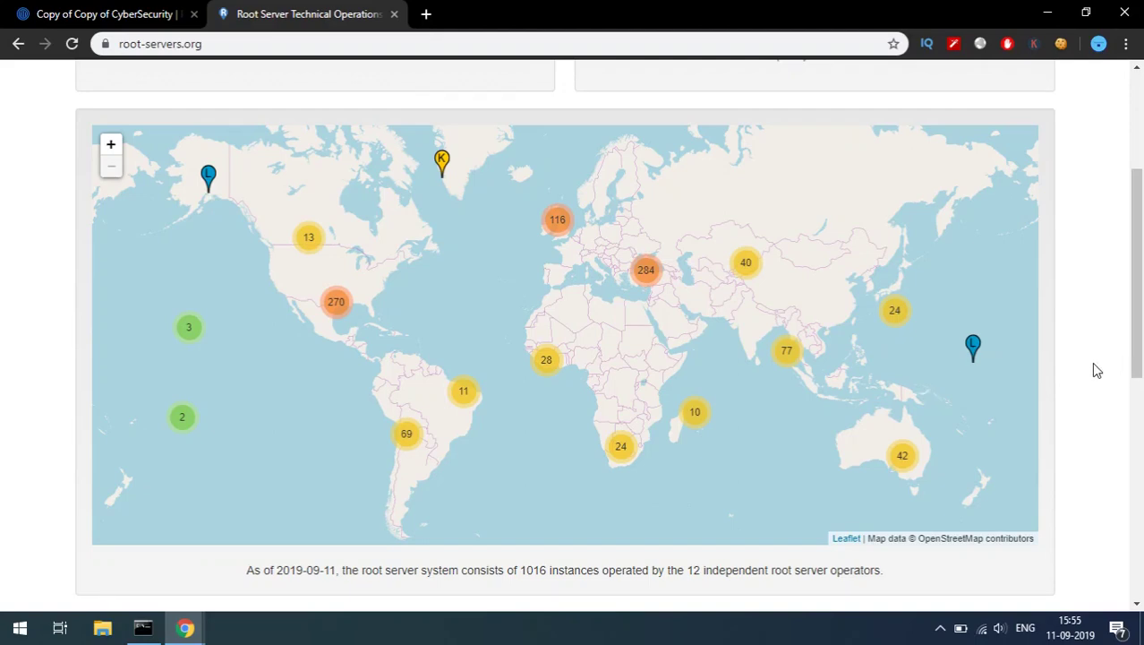
{"action": "scroll", "coordinate": [1101, 367], "scroll_direction": "down", "scroll_amount": 6}
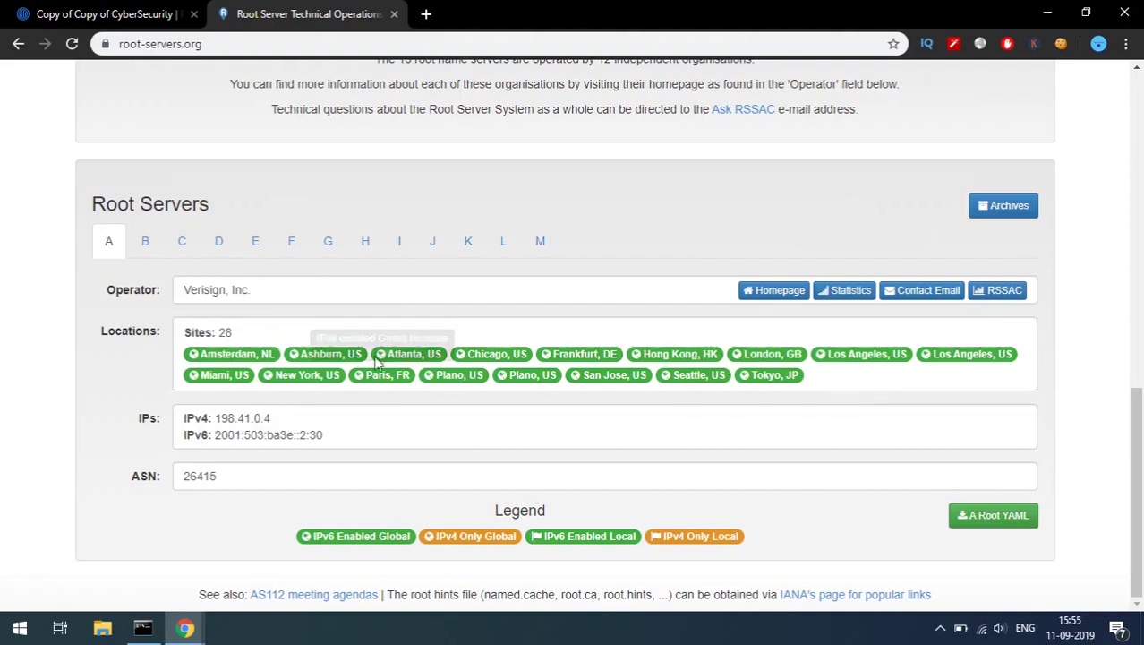
- Show root server B and J (Verisign) details, then split the Chennai 3-cluster into F, E, F markers
{"action": "left_click", "coordinate": [143, 241]}
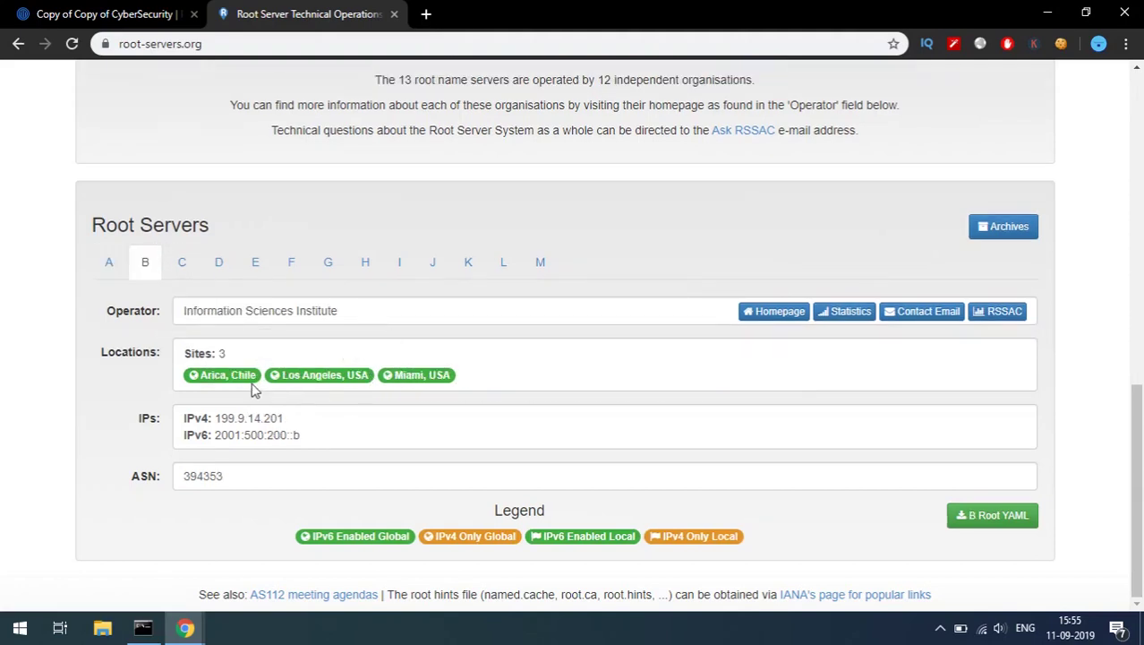
{"action": "left_click", "coordinate": [433, 262]}
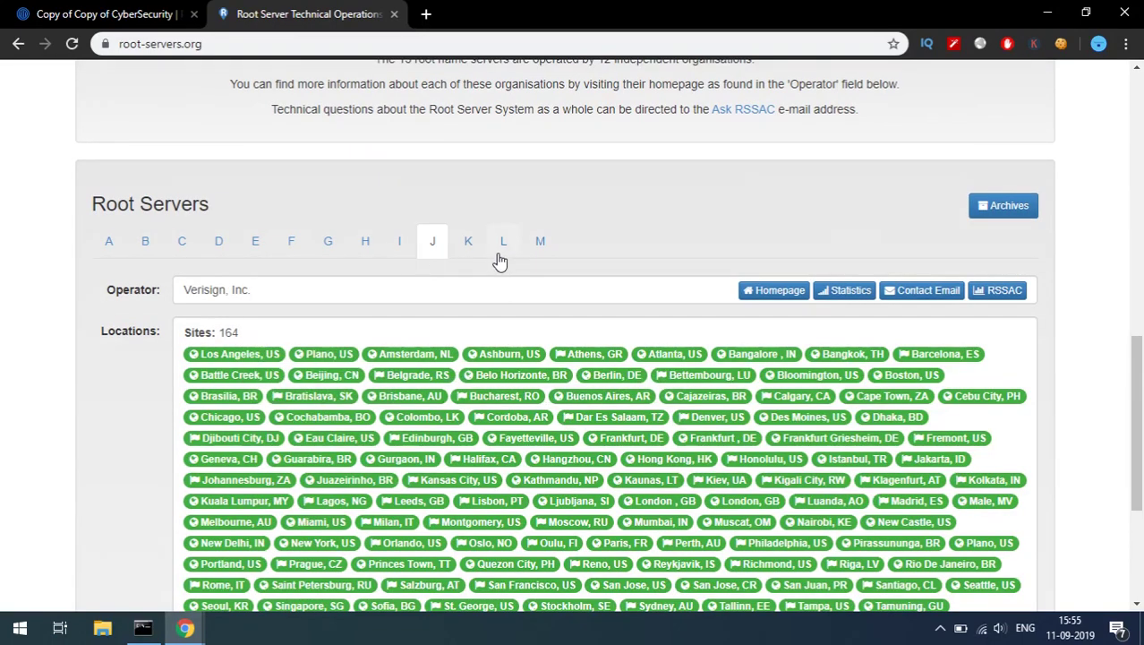
{"action": "scroll", "coordinate": [599, 227], "scroll_direction": "up", "scroll_amount": 4}
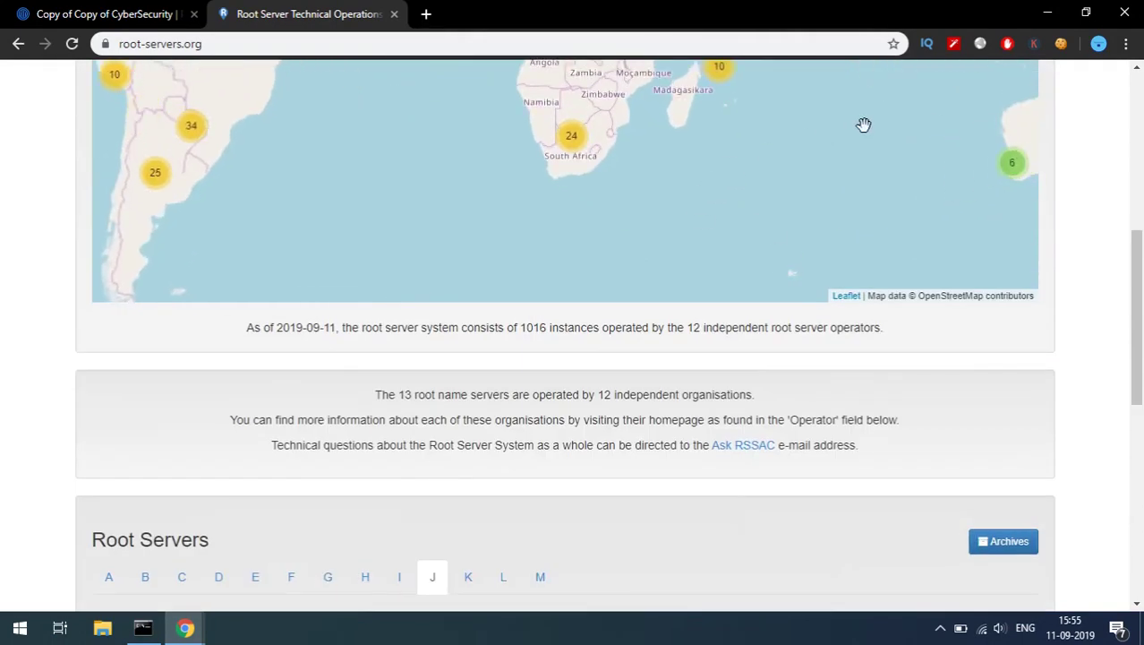
{"action": "scroll", "coordinate": [562, 187], "scroll_direction": "up", "scroll_amount": 5}
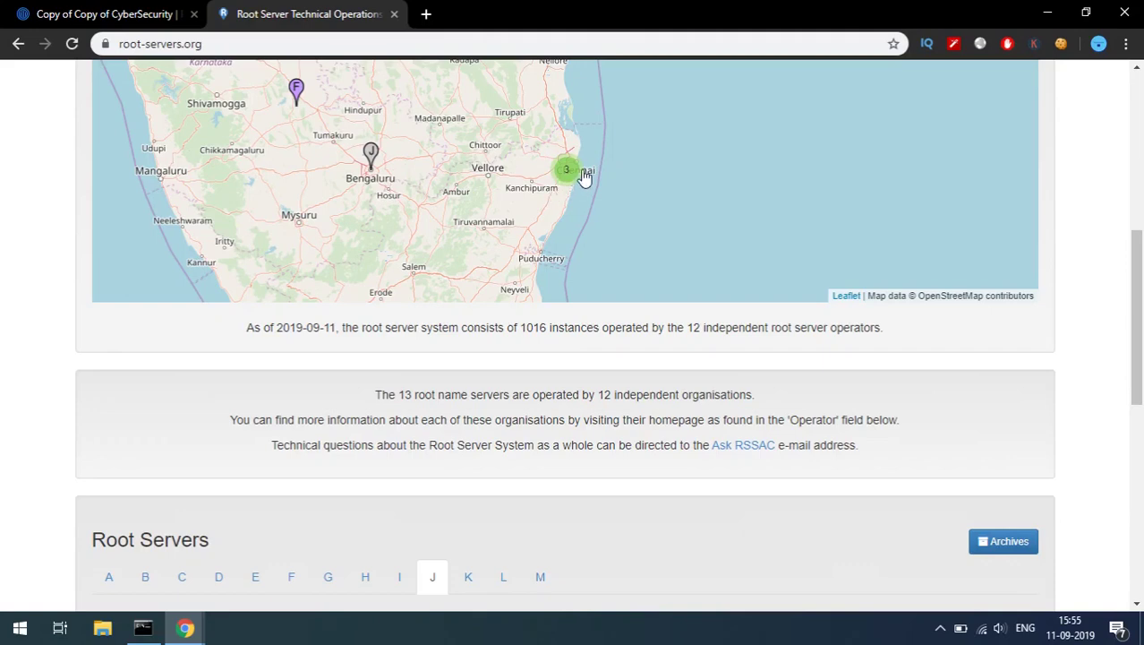
{"action": "left_click", "coordinate": [562, 173]}
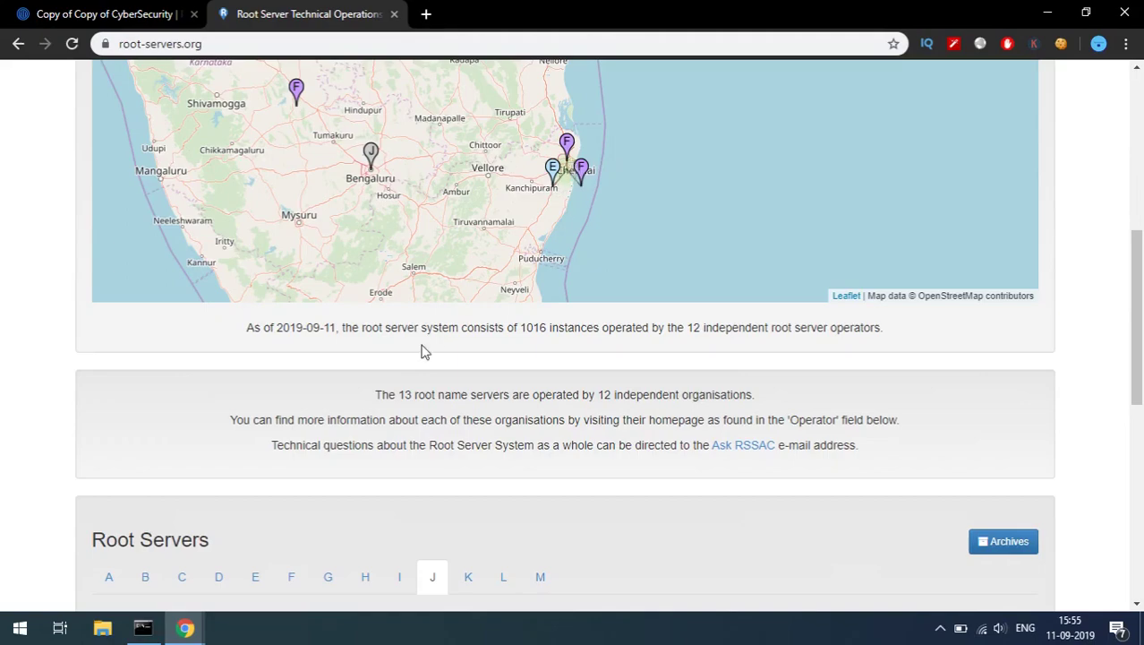
{"action": "scroll", "coordinate": [415, 341], "scroll_direction": "down", "scroll_amount": 5}
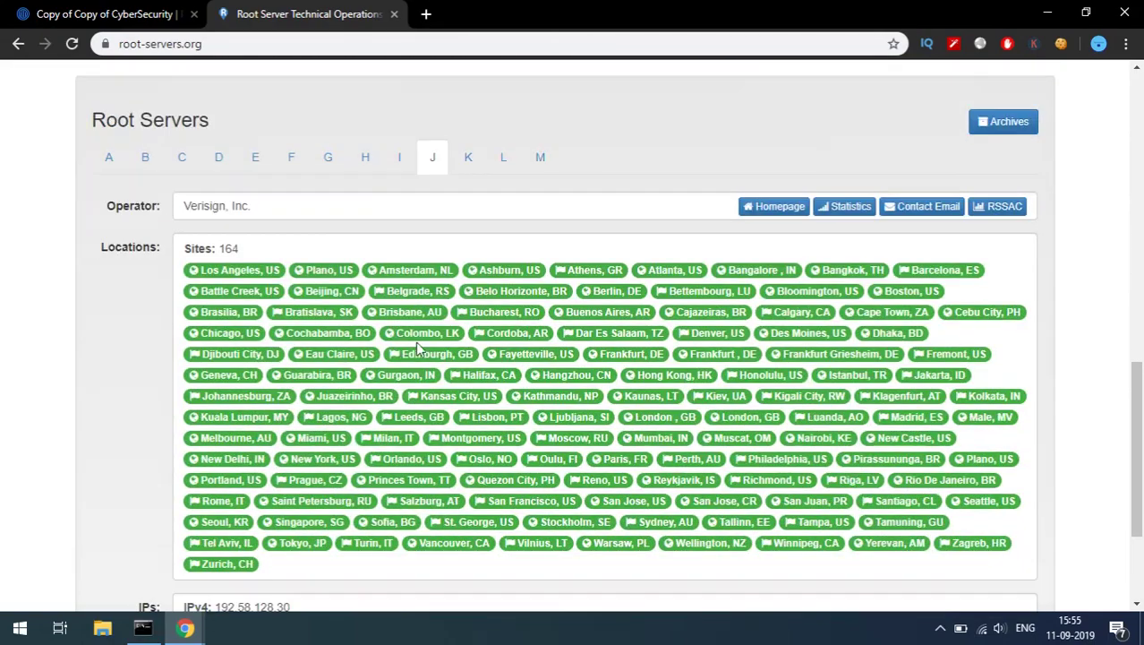
- View root server F and E details, then zoom the map back out to the world view
{"action": "left_click", "coordinate": [290, 162]}
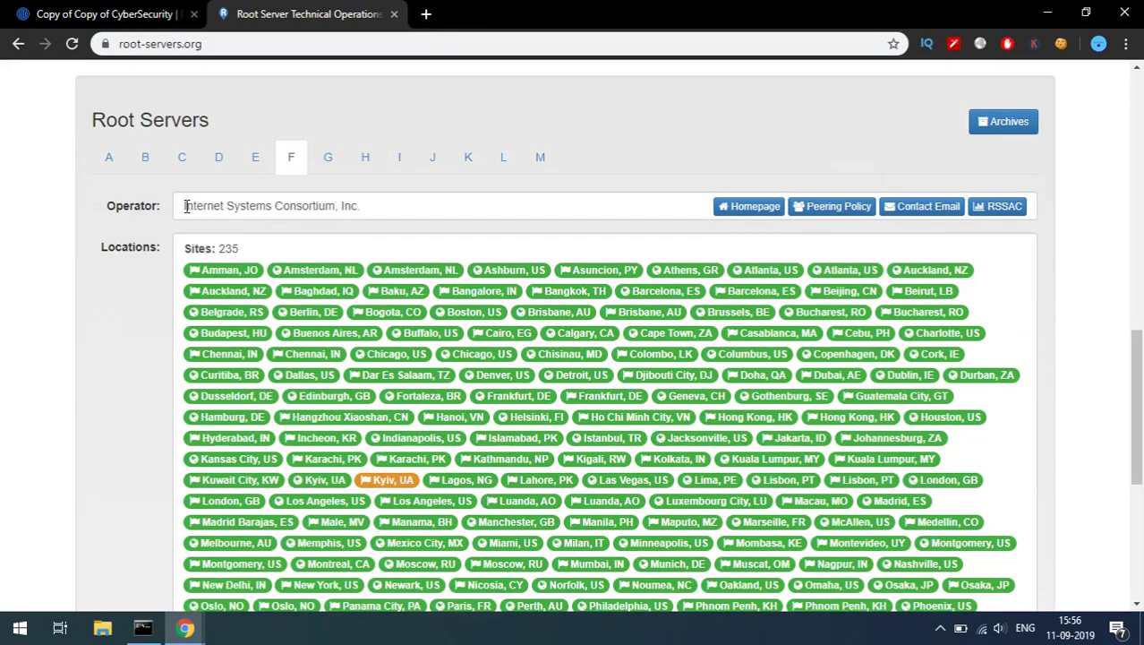
{"action": "left_click", "coordinate": [255, 158]}
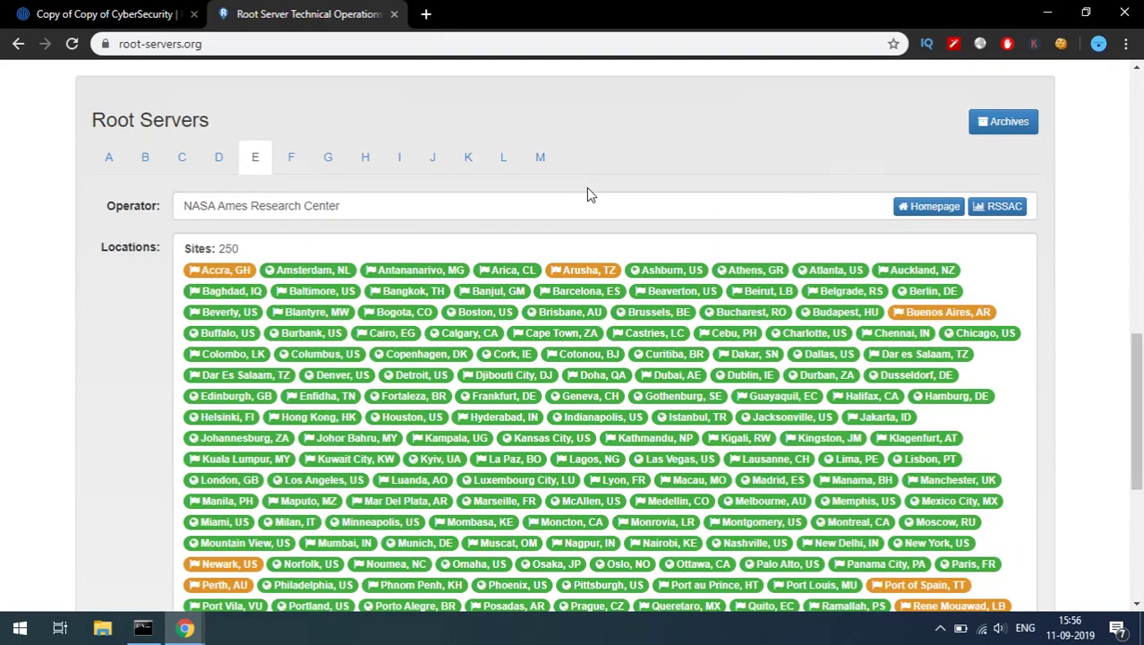
{"action": "scroll", "coordinate": [596, 191], "scroll_direction": "up", "scroll_amount": 6}
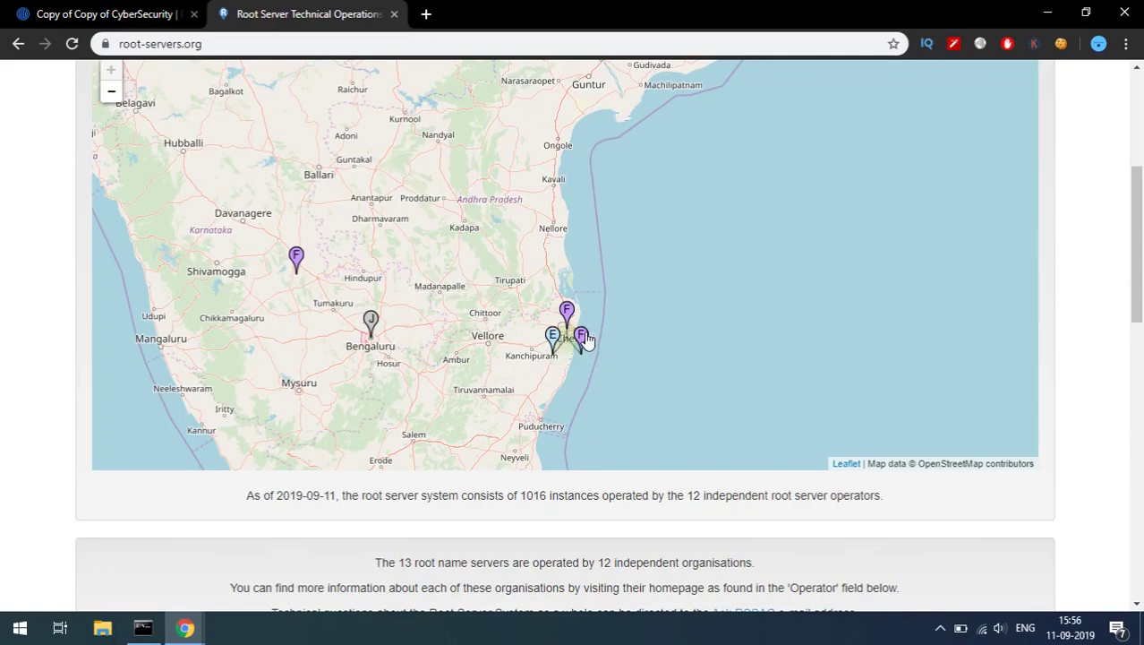
{"action": "scroll", "coordinate": [644, 288], "scroll_direction": "down", "scroll_amount": 5}
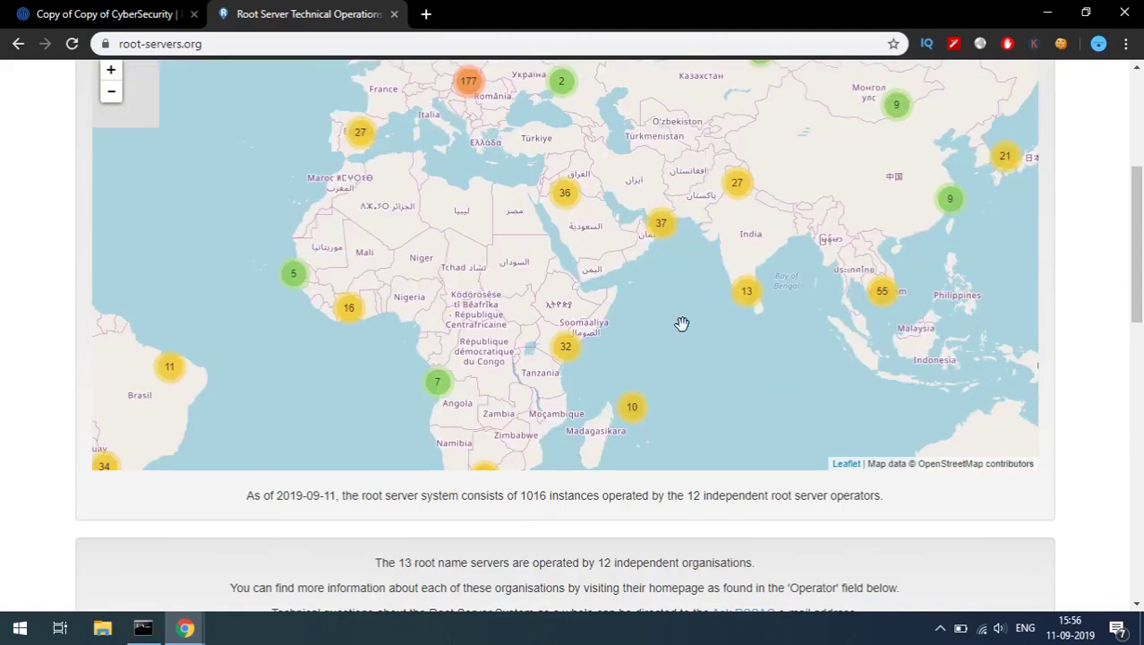
{"action": "scroll", "coordinate": [832, 293], "scroll_direction": "down", "scroll_amount": 2}
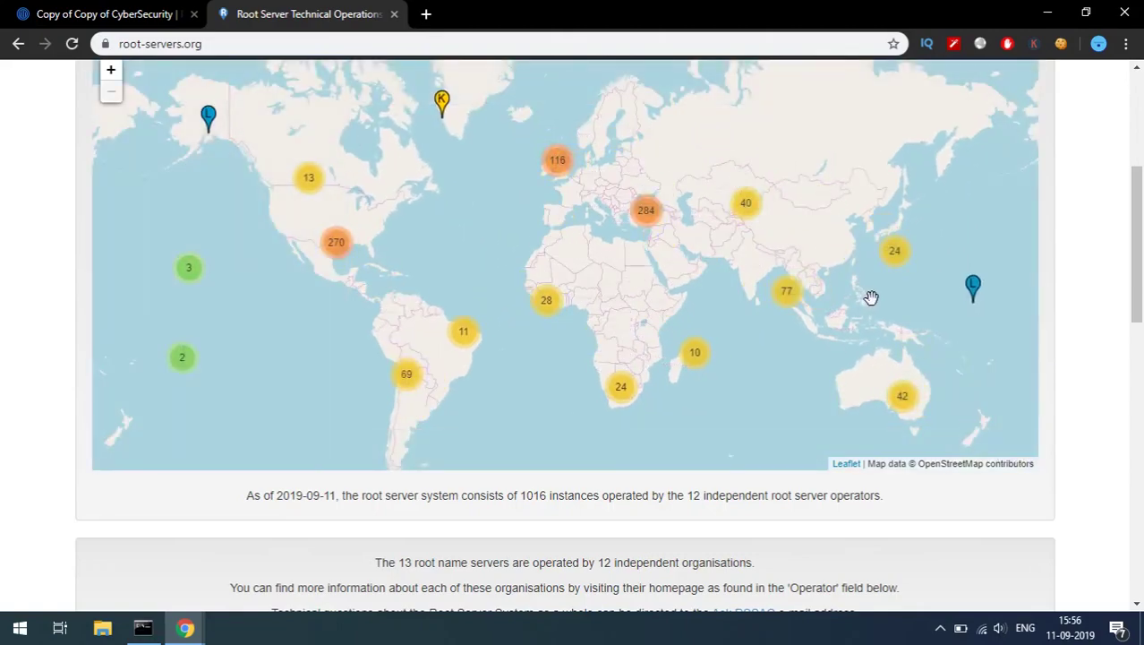
{"action": "scroll", "coordinate": [1043, 274], "scroll_direction": "up", "scroll_amount": 4}
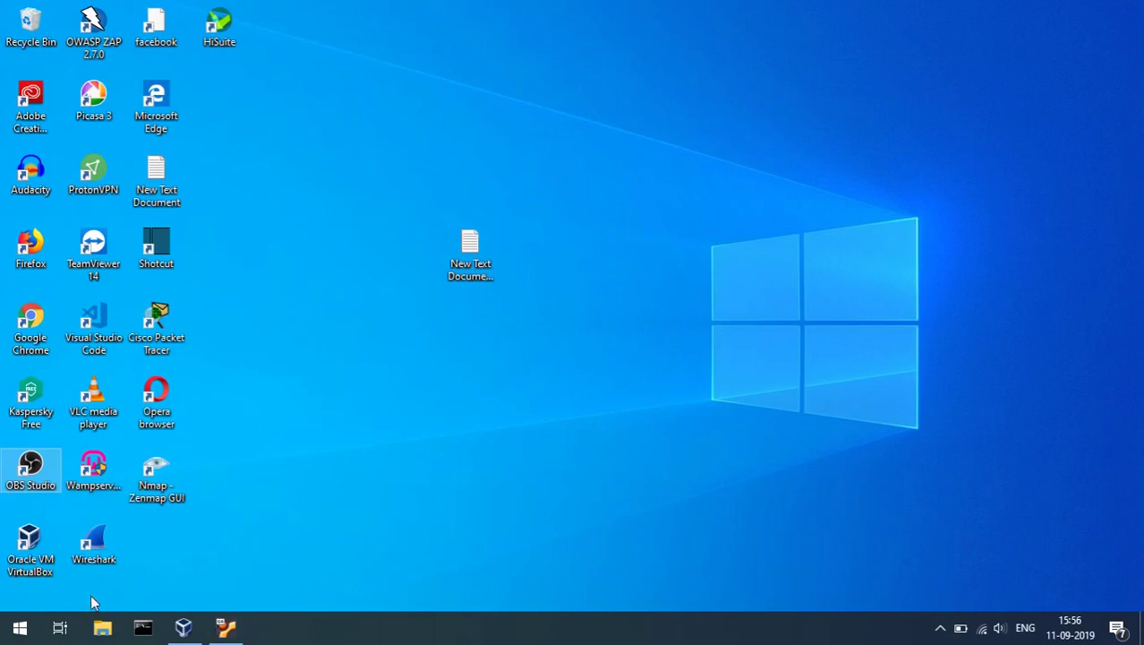
- Bring up the Ubuntu virtual machine and unlock the session with the account password
{"action": "left_click", "coordinate": [225, 627]}
{"action": "left_click", "coordinate": [480, 338]}
{"action": "type", "text": "•••••••••"}
{"action": "key", "text": "Return"}
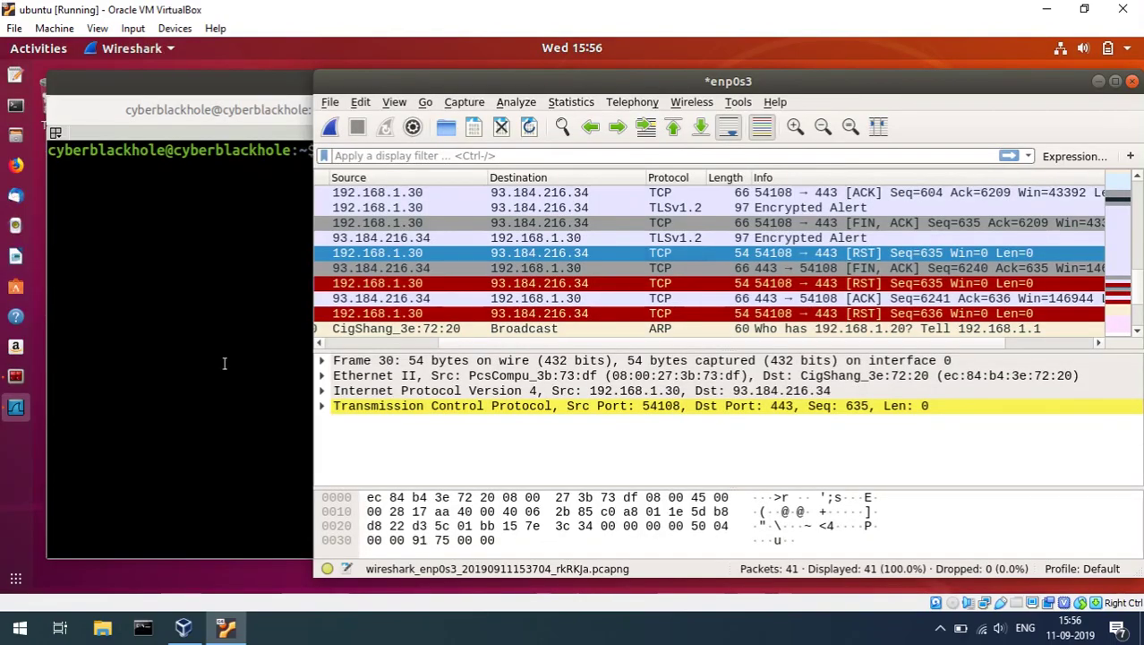
{"action": "left_click", "coordinate": [225, 363]}
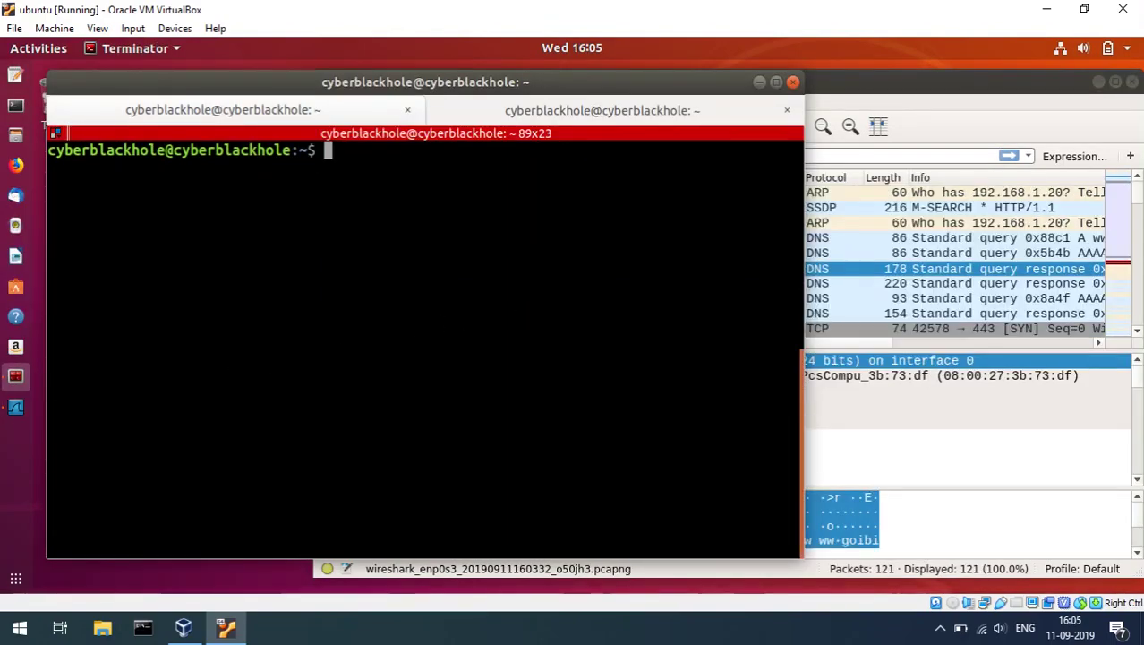
{"action": "type", "text": "curl "}
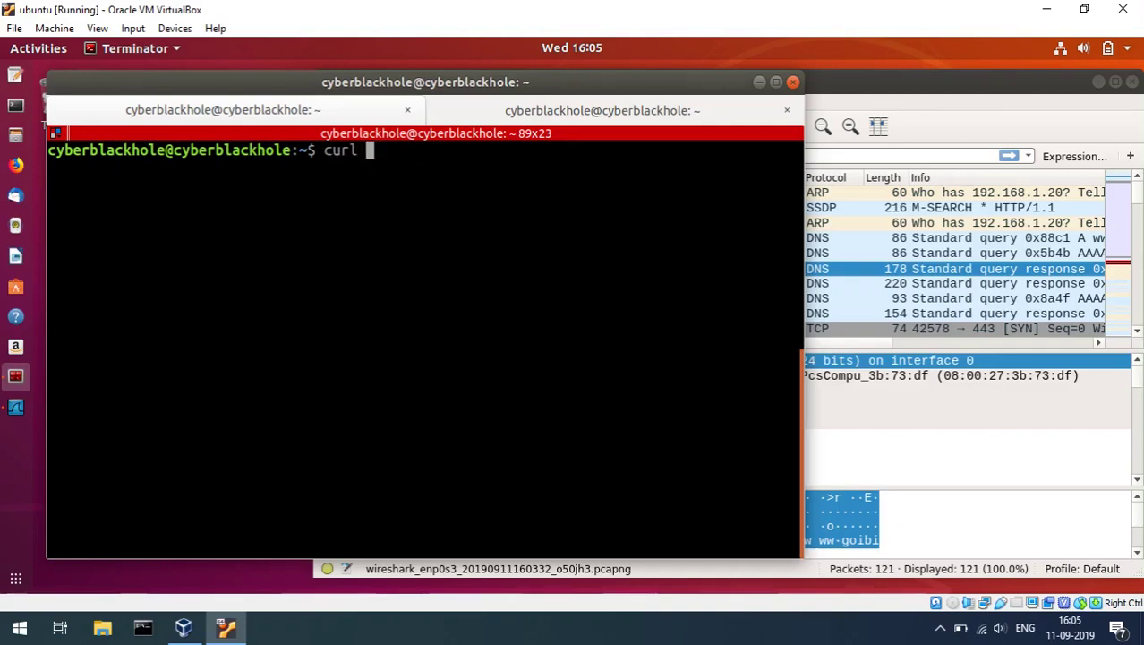
{"action": "type", "text": "http://demo"}
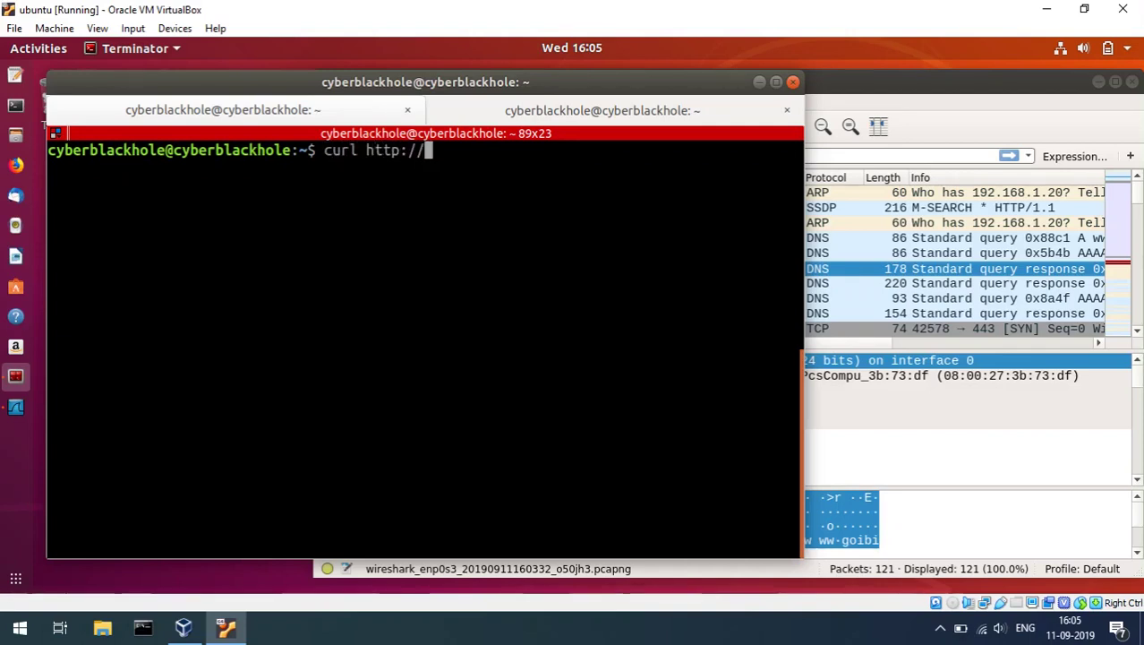
{"action": "type", "text": ".testfire.net"}
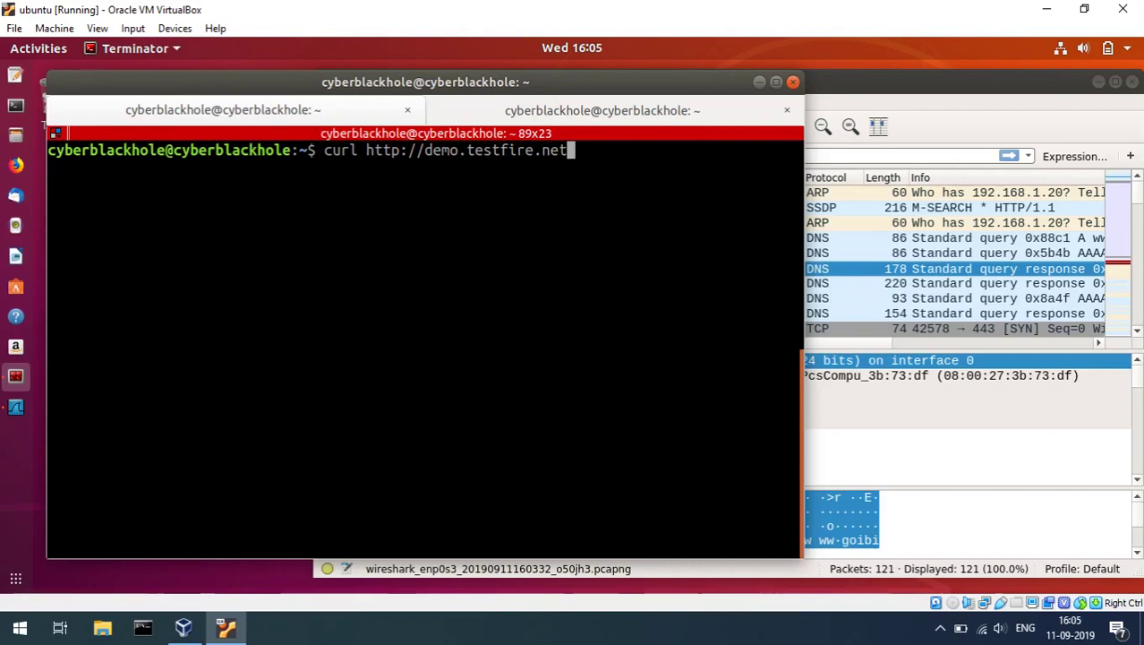
{"action": "type", "text": "/"}
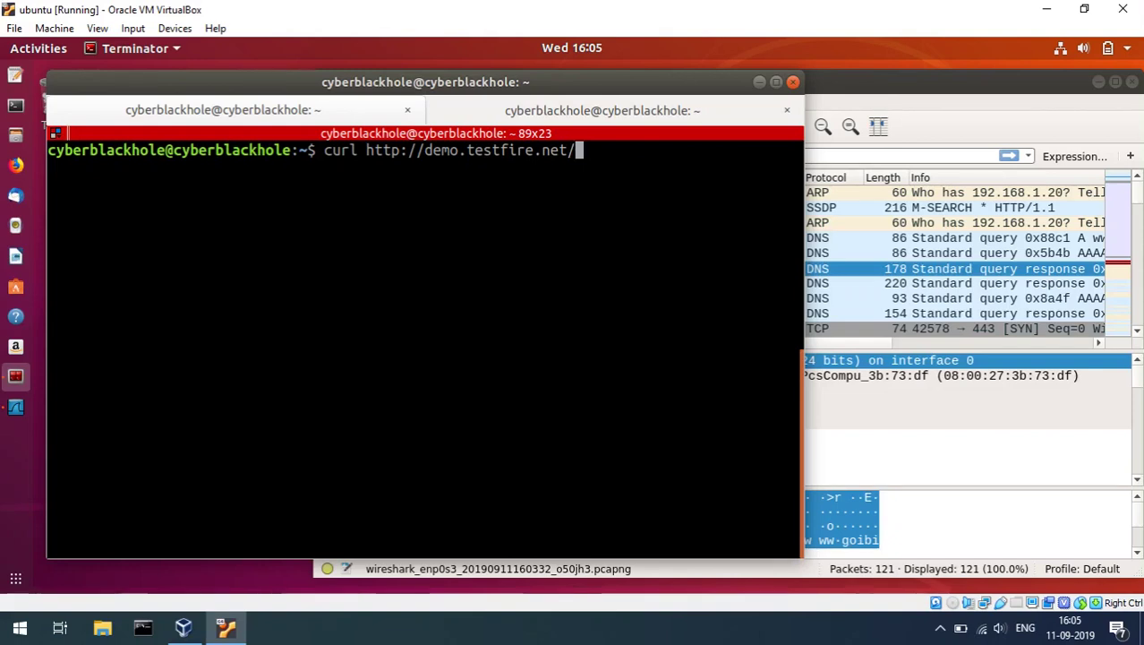
{"action": "double_click", "coordinate": [477, 150]}
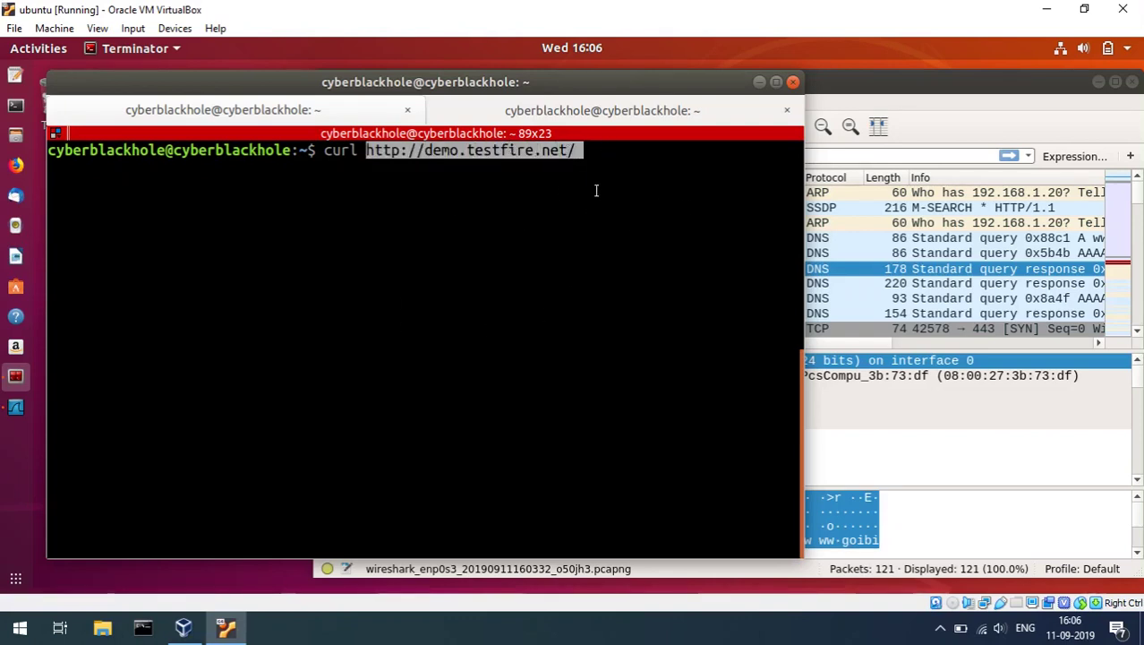
{"action": "left_click", "coordinate": [589, 158]}
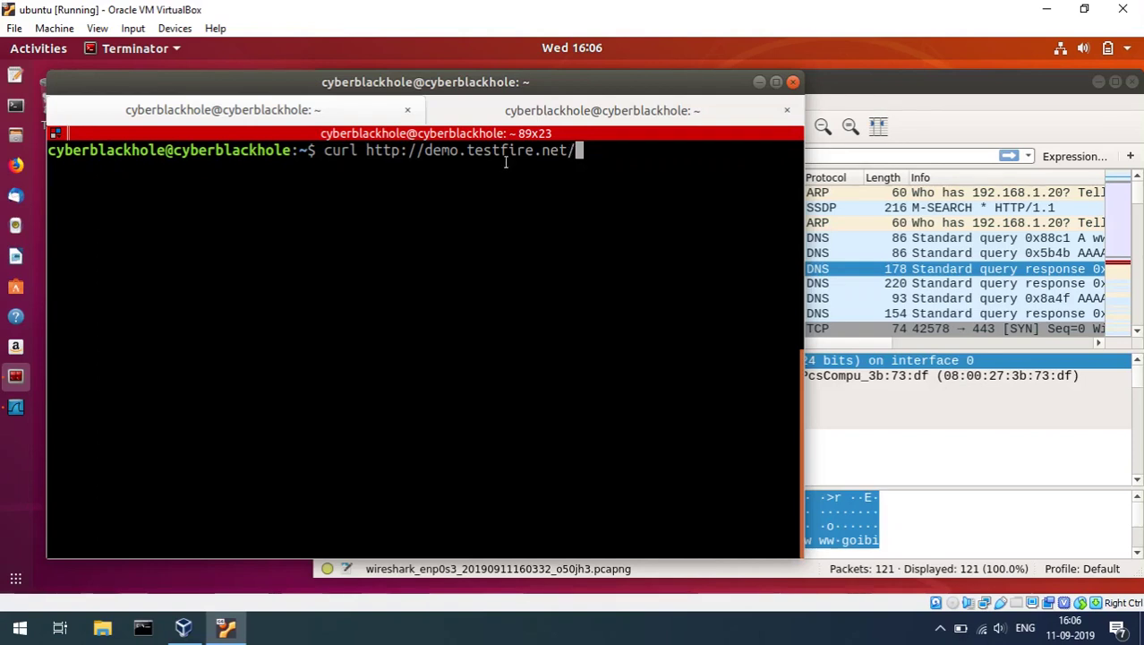
{"action": "double_click", "coordinate": [569, 151]}
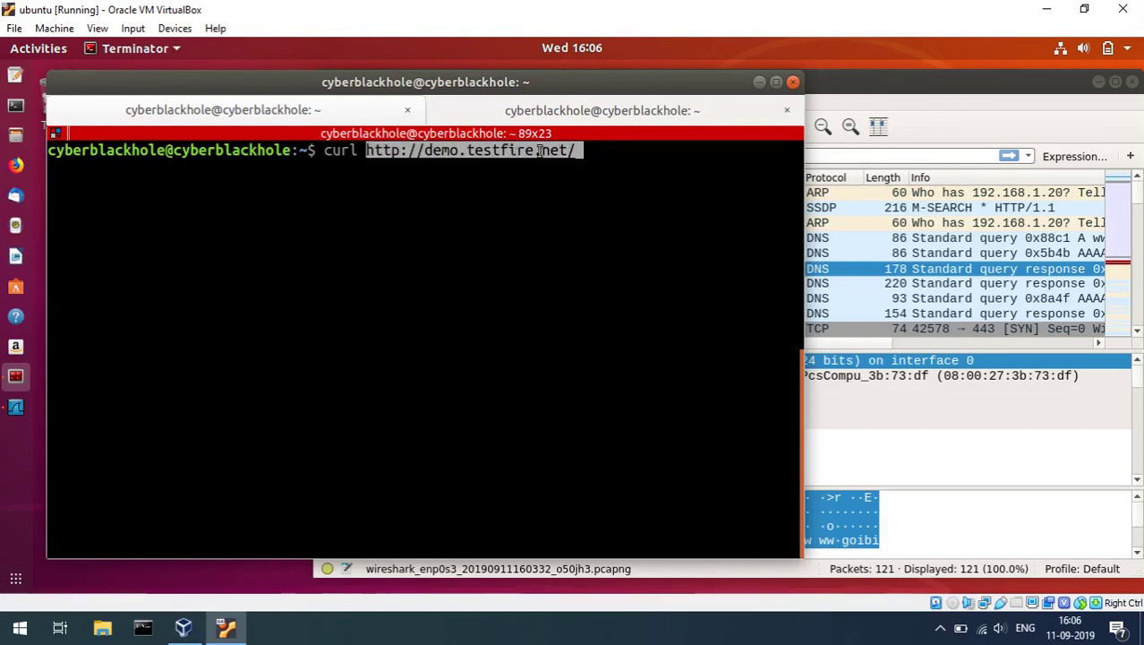
{"action": "double_click", "coordinate": [340, 150]}
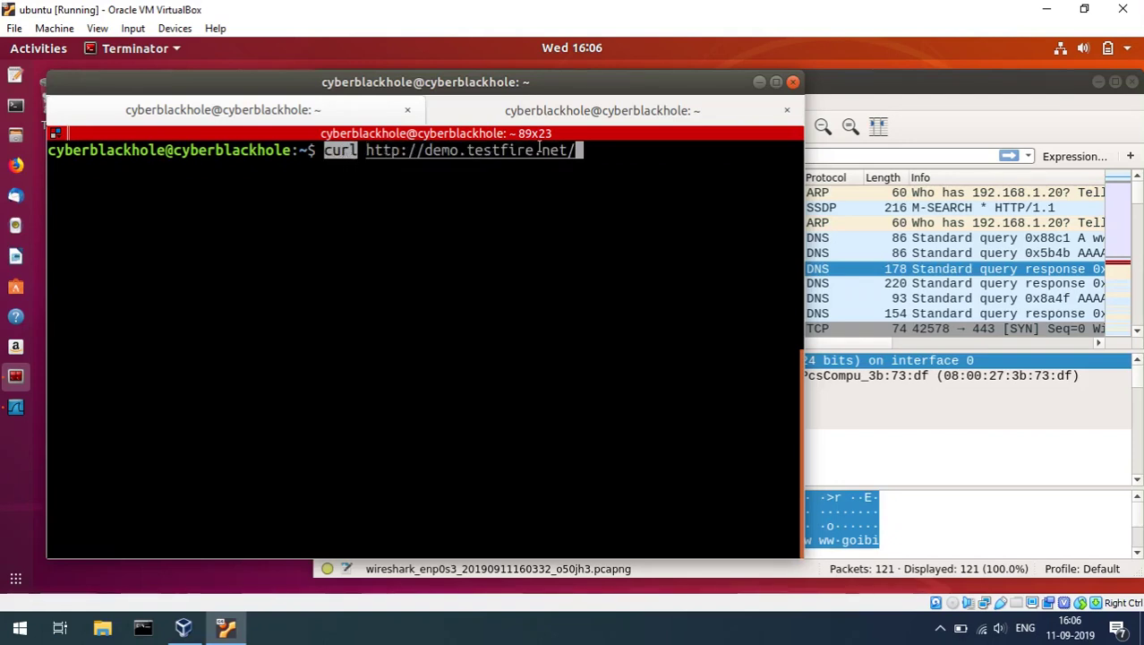
{"action": "left_click", "coordinate": [589, 150]}
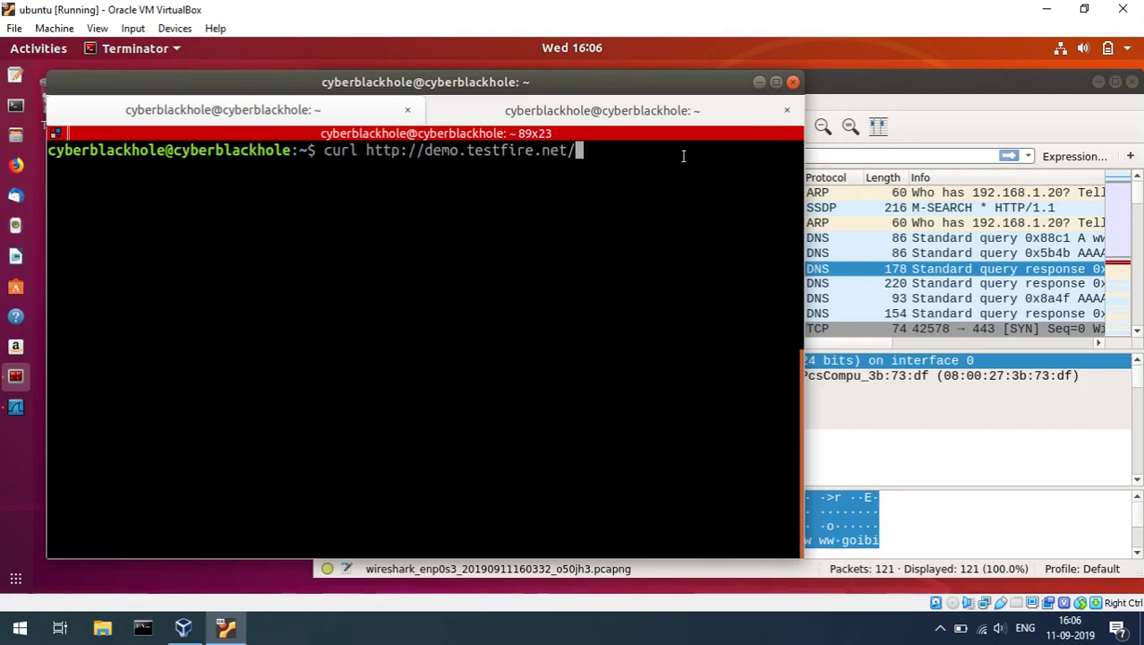
- Start a new Wireshark capture without saving, run the curl request, and select the first DNS query
{"action": "left_click", "coordinate": [866, 105]}
{"action": "left_click", "coordinate": [330, 126]}
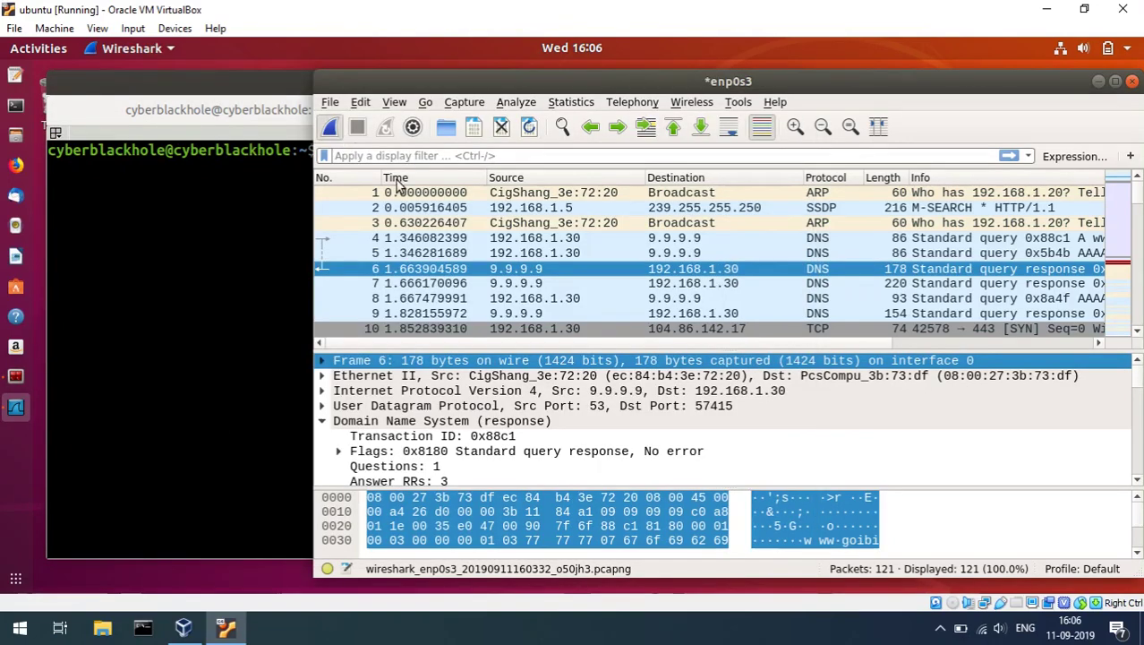
{"action": "left_click", "coordinate": [589, 324]}
{"action": "left_click", "coordinate": [286, 240]}
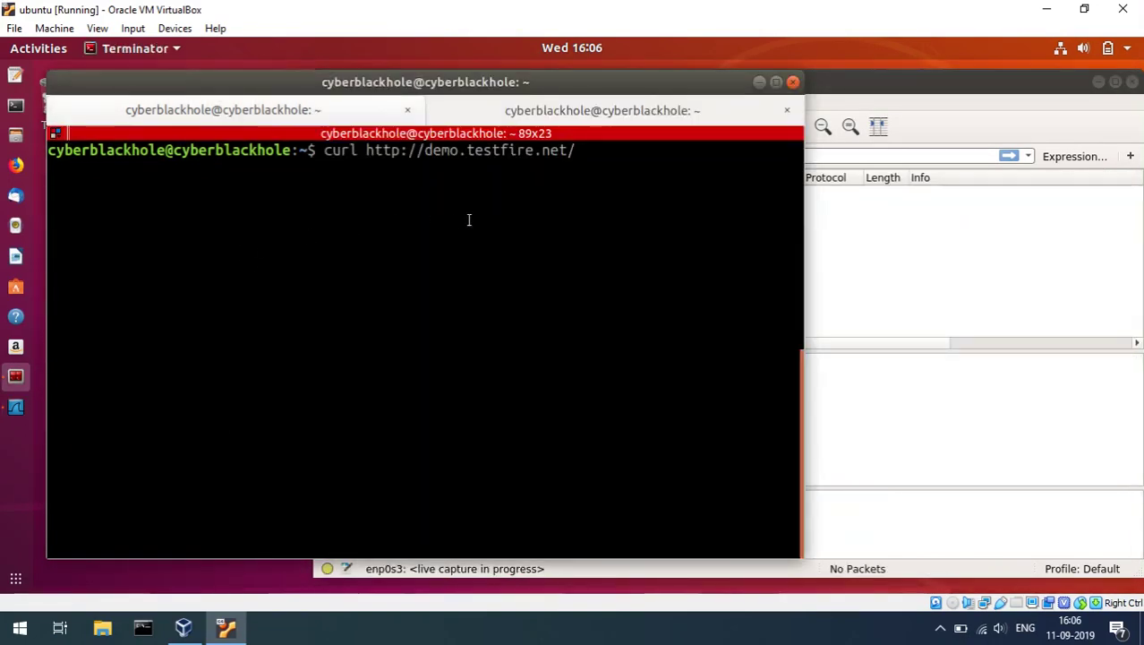
{"action": "key", "text": "Return"}
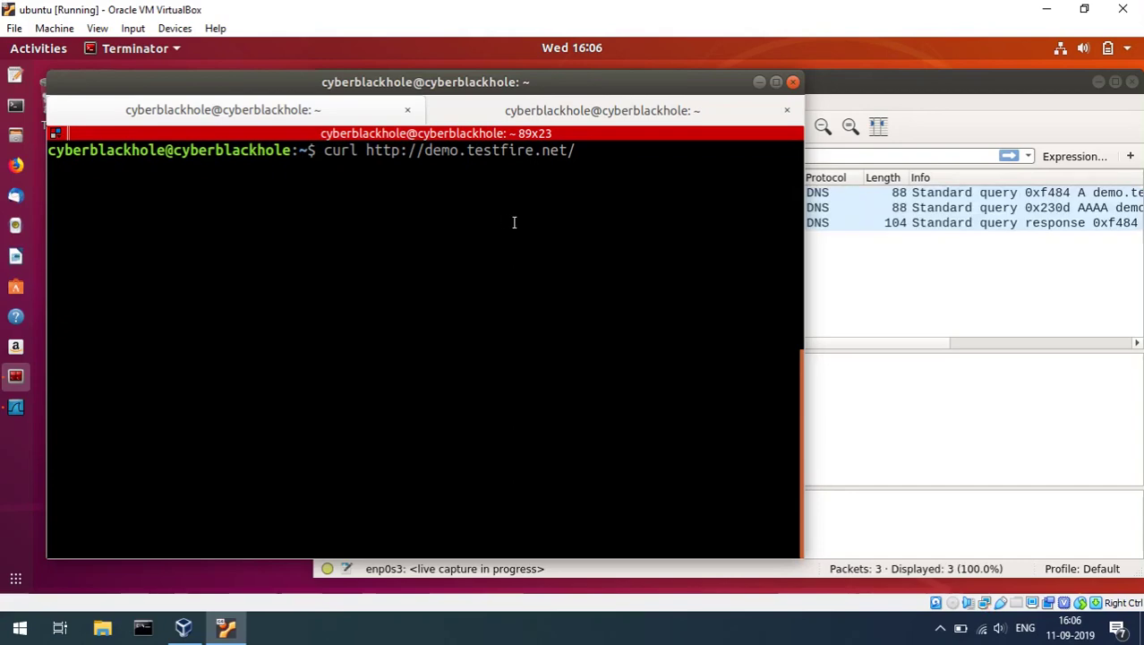
{"action": "left_click", "coordinate": [861, 254]}
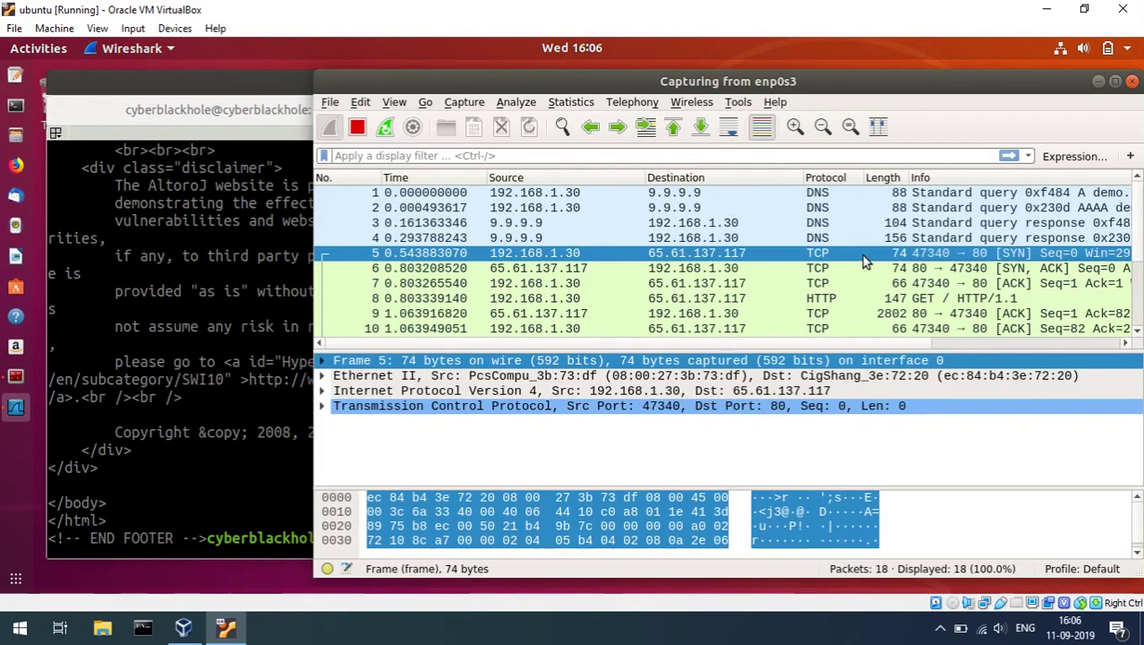
{"action": "left_click", "coordinate": [822, 193]}
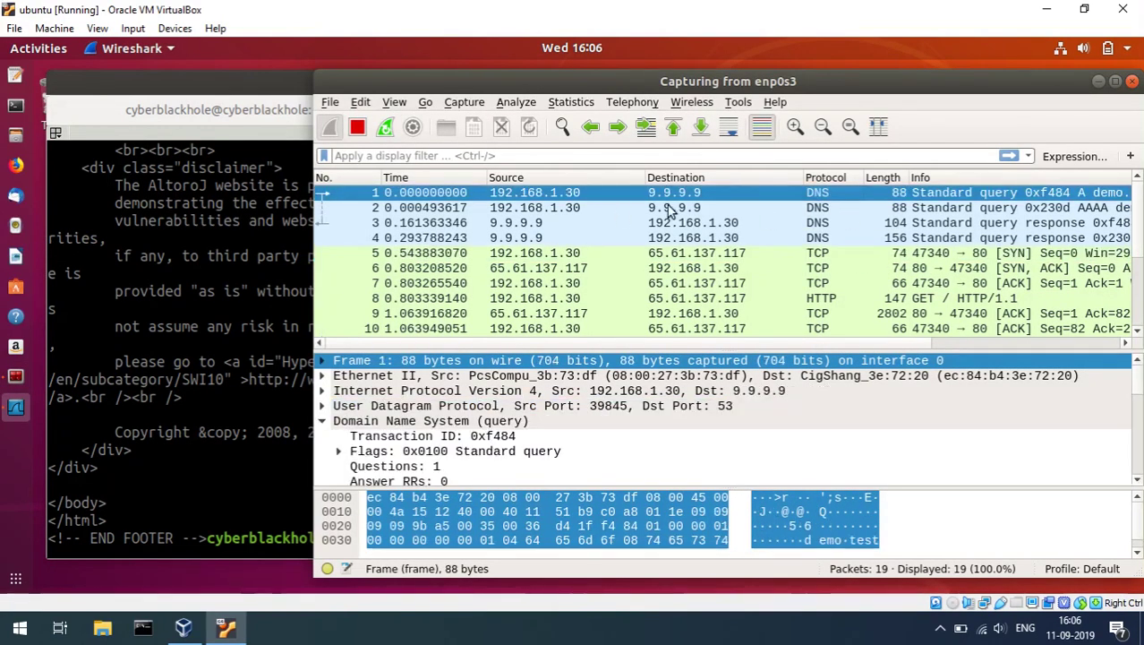
- Stop the capture and expand the Domain Name System (query) section of frame 1
{"action": "left_click", "coordinate": [357, 129]}
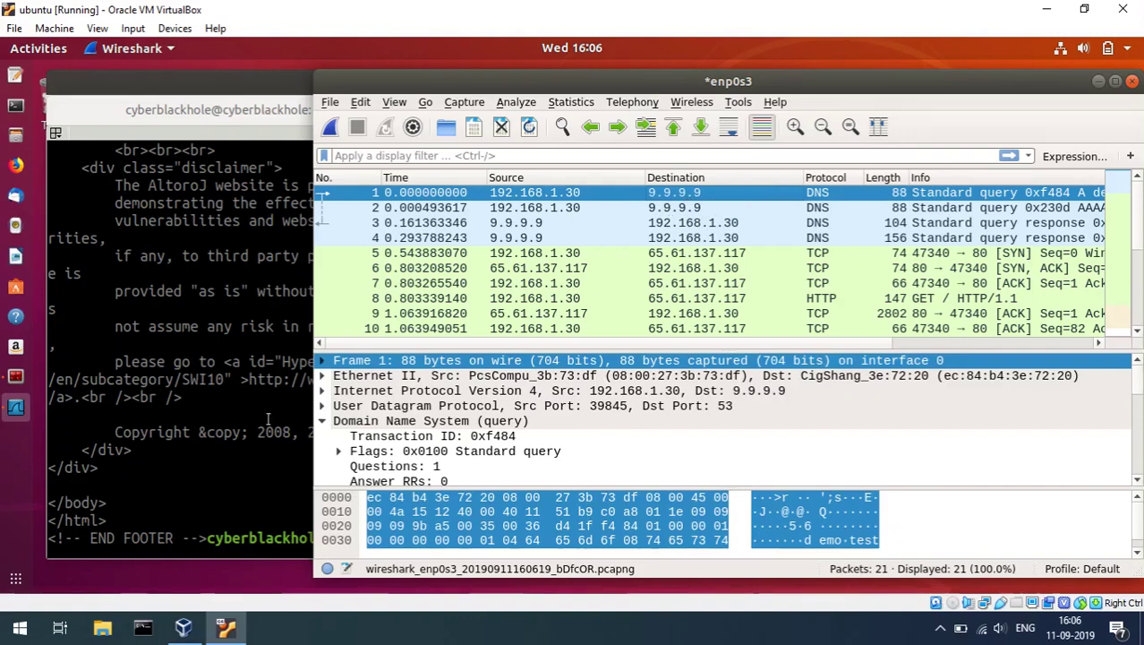
{"action": "left_click", "coordinate": [349, 424]}
{"action": "left_click", "coordinate": [324, 421]}
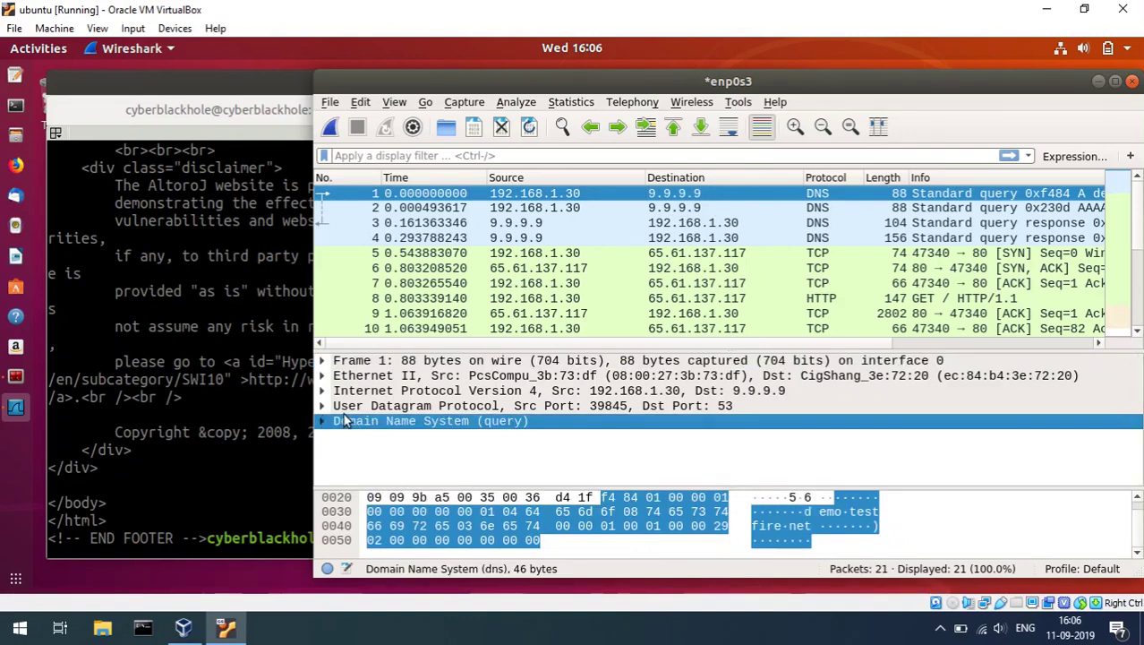
{"action": "left_click", "coordinate": [443, 407]}
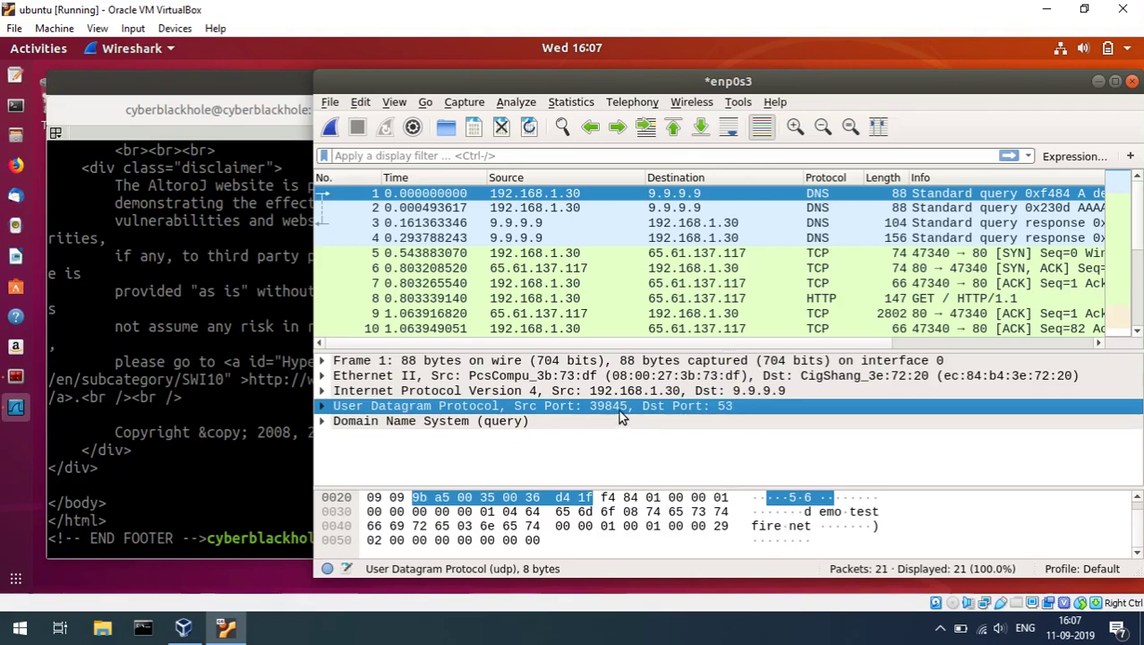
{"action": "left_click", "coordinate": [374, 428]}
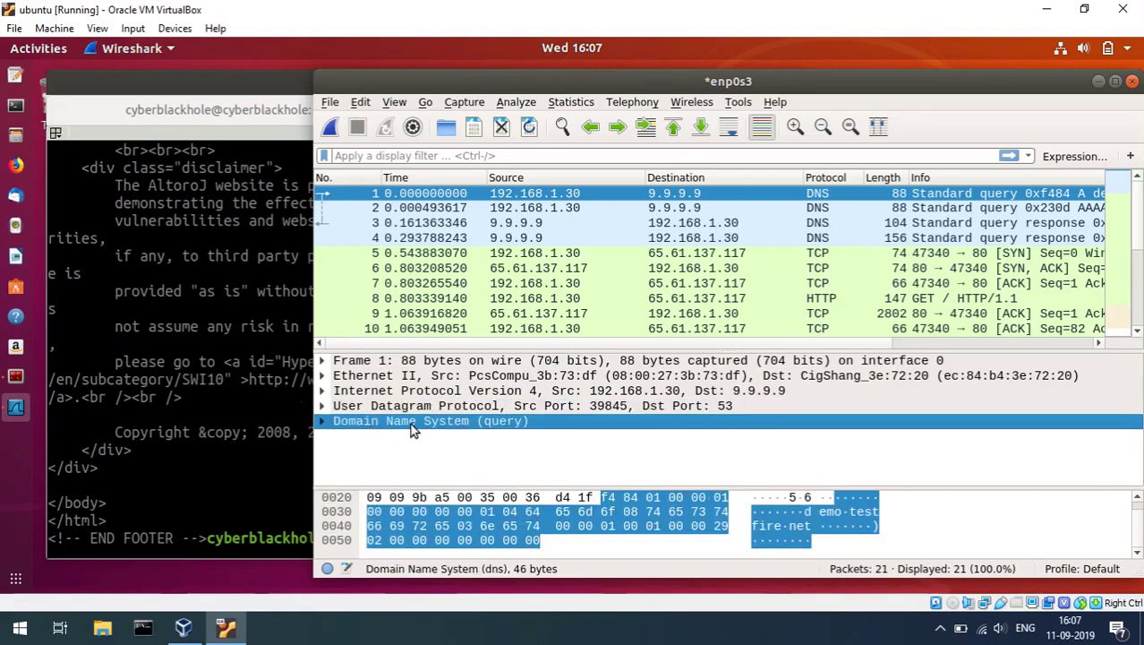
{"action": "double_click", "coordinate": [411, 430]}
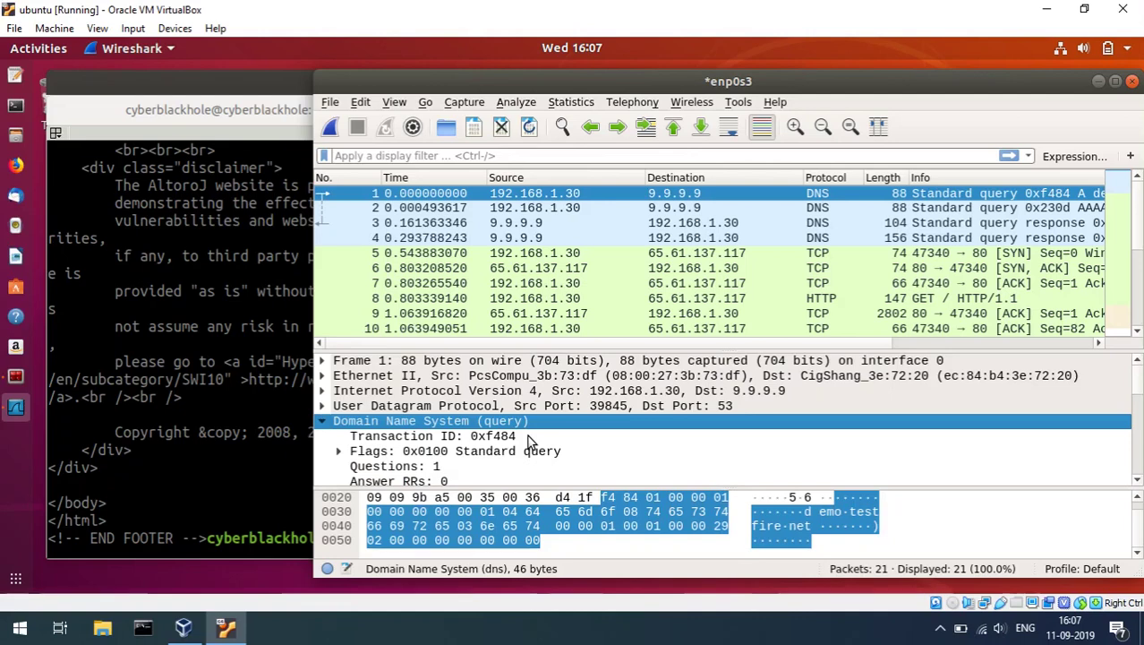
- Inspect the Questions count and demo.testfire.net A-record query, then select DNS response packet 3
{"action": "left_click", "coordinate": [488, 463]}
{"action": "scroll", "coordinate": [452, 456], "scroll_direction": "down", "scroll_amount": 1}
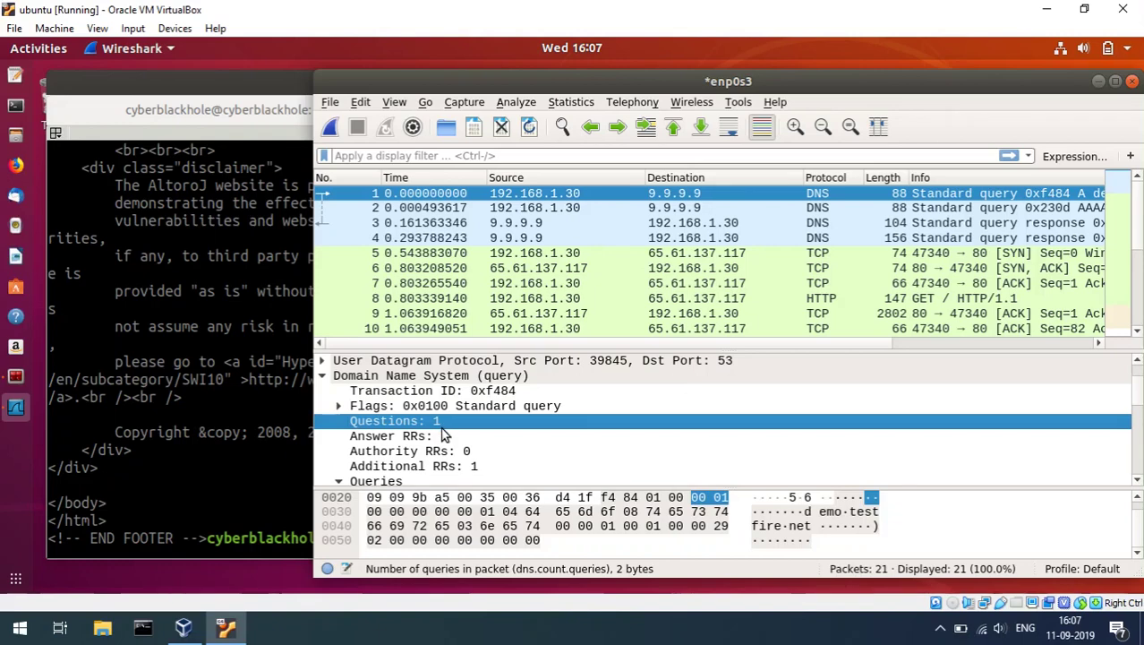
{"action": "scroll", "coordinate": [444, 435], "scroll_direction": "down", "scroll_amount": 1}
{"action": "left_click", "coordinate": [443, 451]}
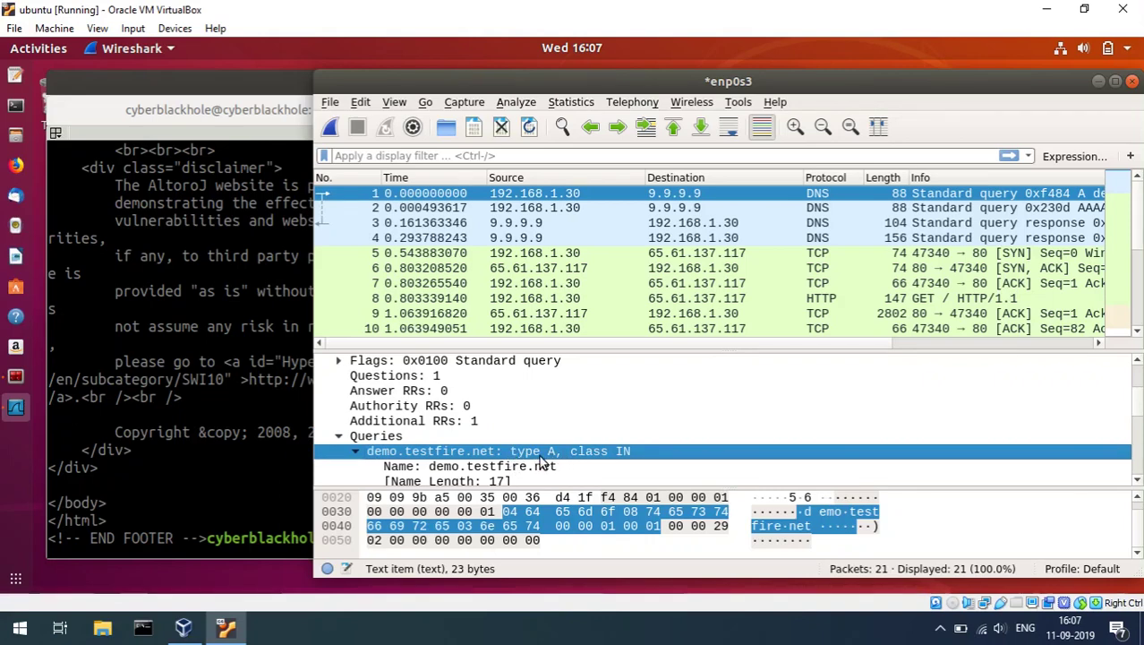
{"action": "scroll", "coordinate": [540, 460], "scroll_direction": "down", "scroll_amount": 1}
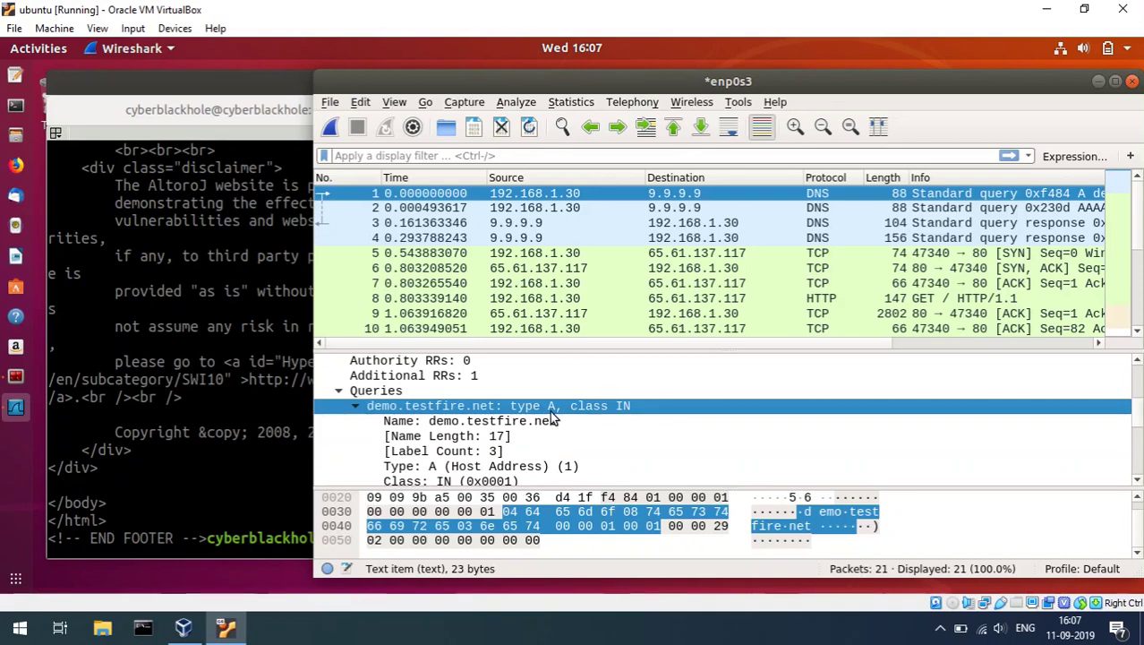
{"action": "scroll", "coordinate": [547, 409], "scroll_direction": "down", "scroll_amount": 2}
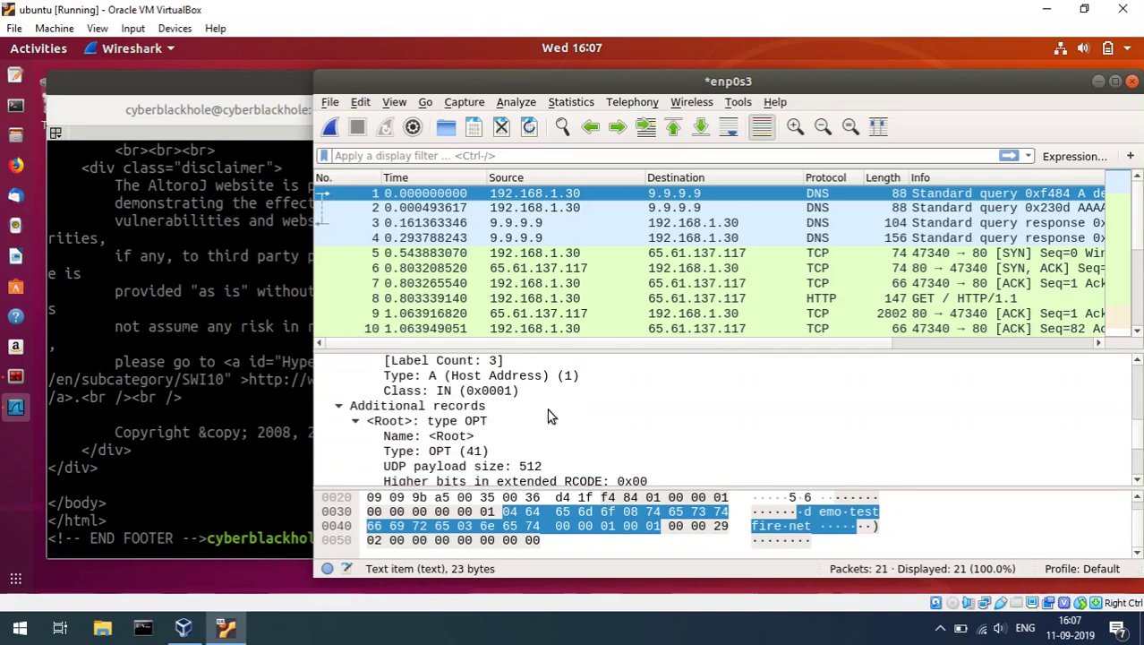
{"action": "scroll", "coordinate": [547, 409], "scroll_direction": "down", "scroll_amount": 2}
{"action": "left_click", "coordinate": [602, 224]}
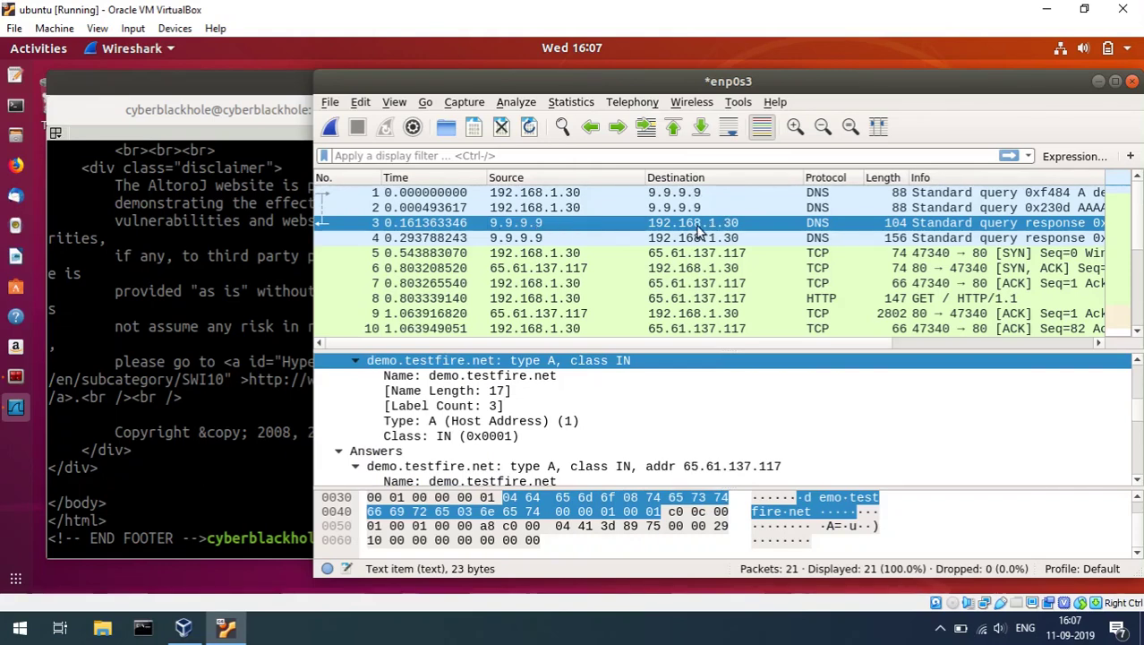
- Inspect the response Flags, Answer RRs and 65.61.137.117 A record, then glance at curl's HTML output
{"action": "scroll", "coordinate": [488, 439], "scroll_direction": "up", "scroll_amount": 6}
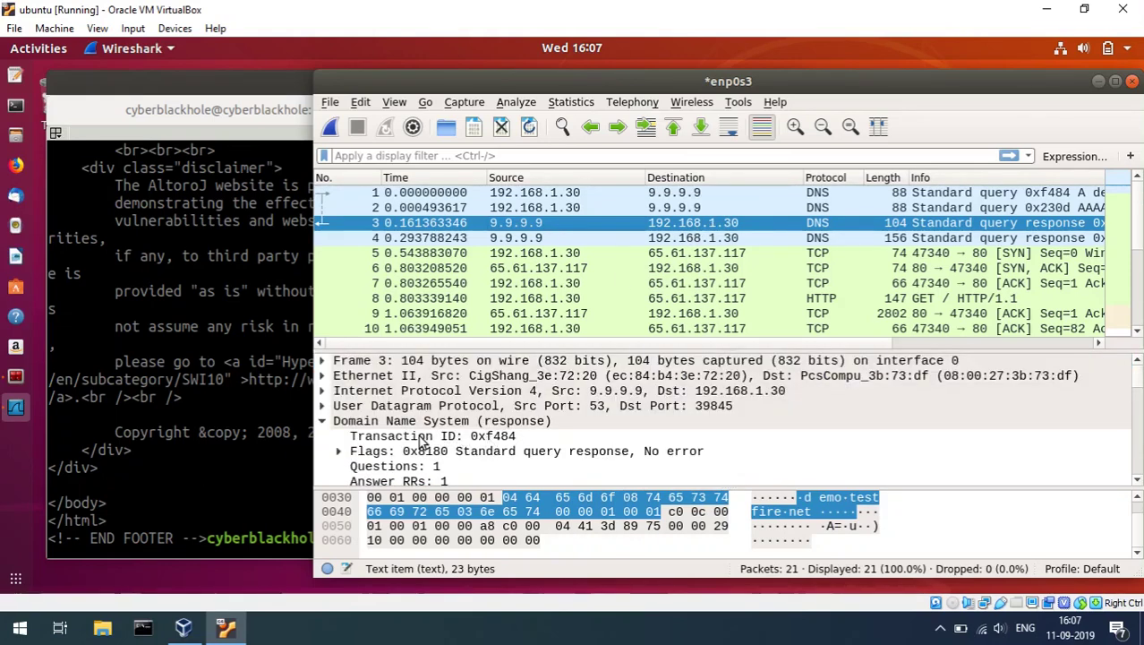
{"action": "left_click", "coordinate": [448, 453]}
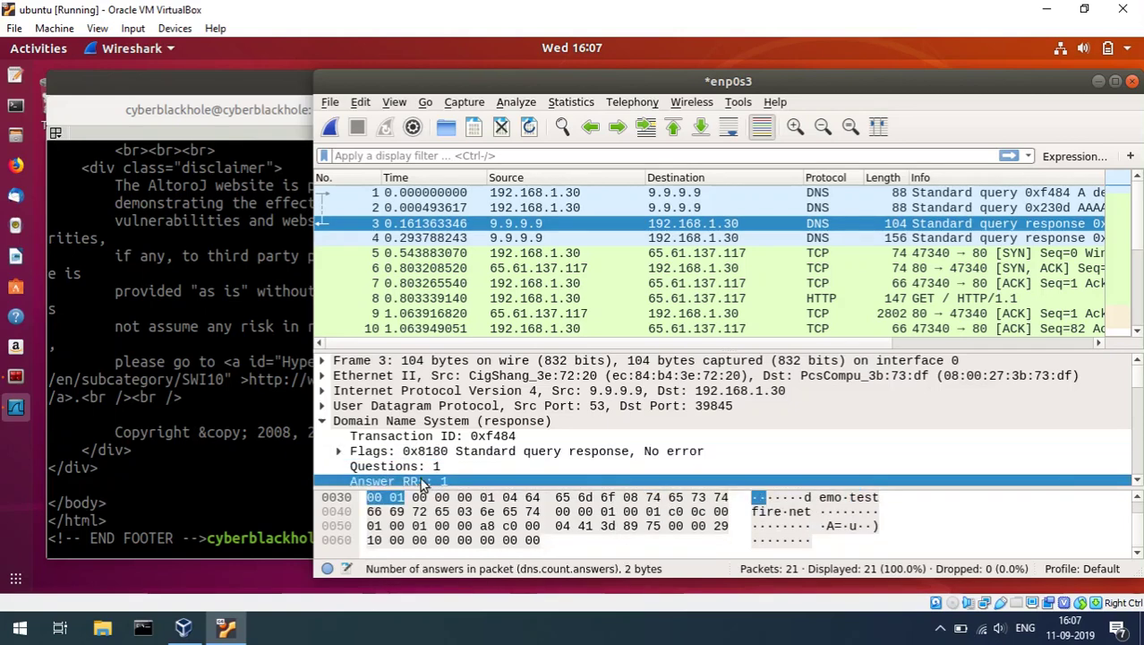
{"action": "scroll", "coordinate": [464, 462], "scroll_direction": "down", "scroll_amount": 2}
{"action": "left_click", "coordinate": [448, 424]}
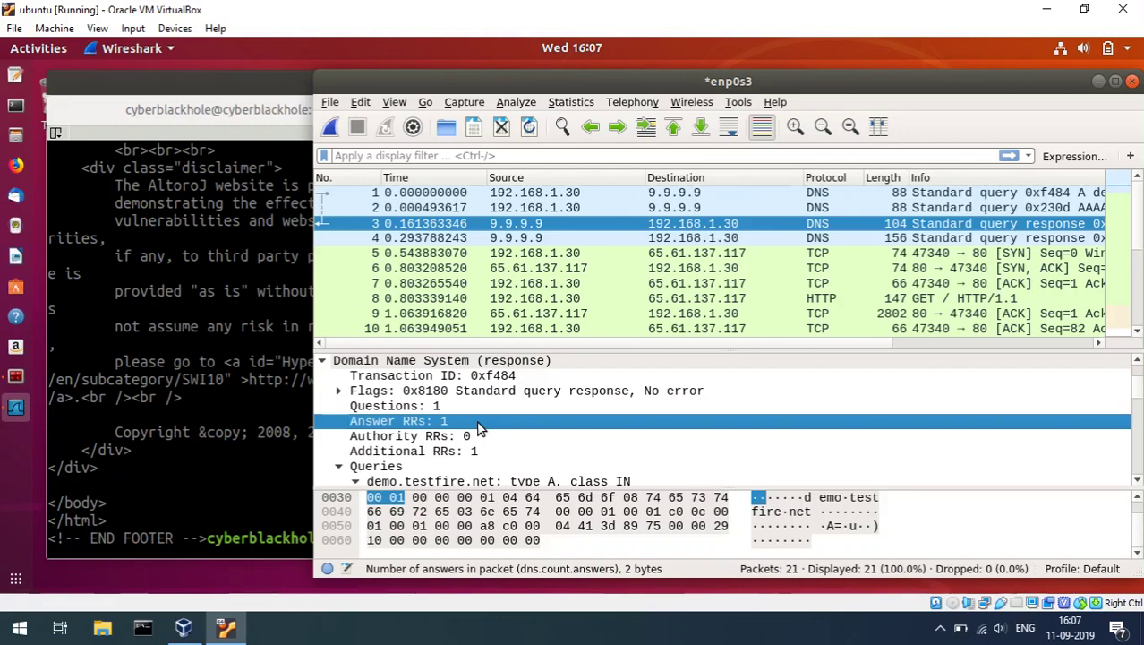
{"action": "scroll", "coordinate": [484, 430], "scroll_direction": "down", "scroll_amount": 2}
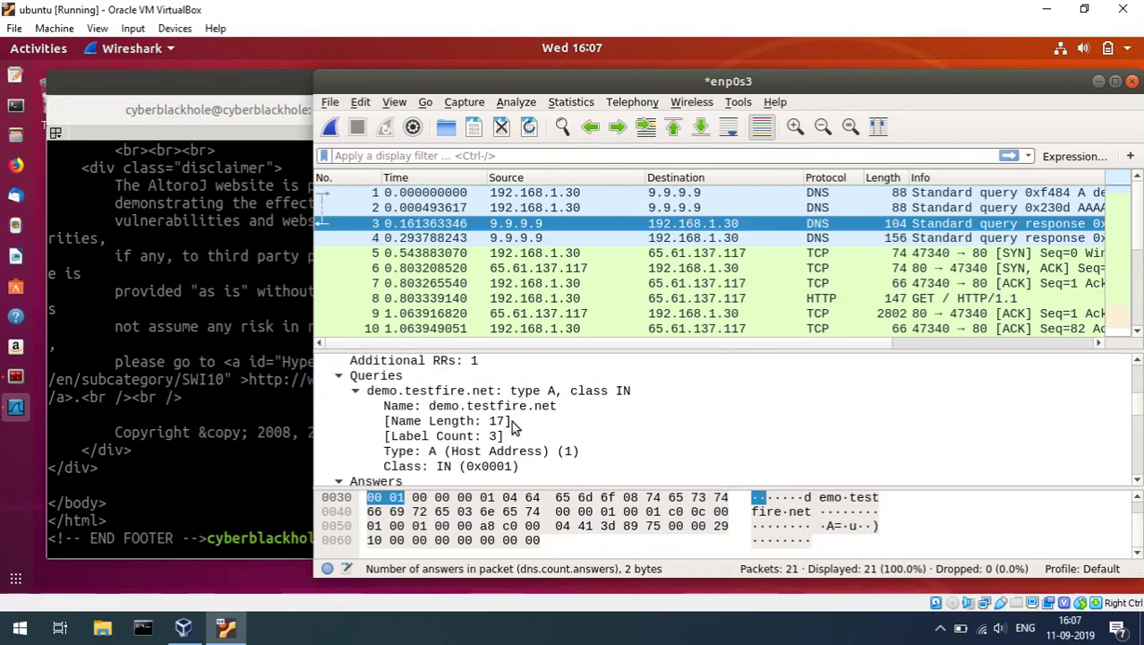
{"action": "scroll", "coordinate": [501, 426], "scroll_direction": "down", "scroll_amount": 2}
{"action": "left_click", "coordinate": [427, 407]}
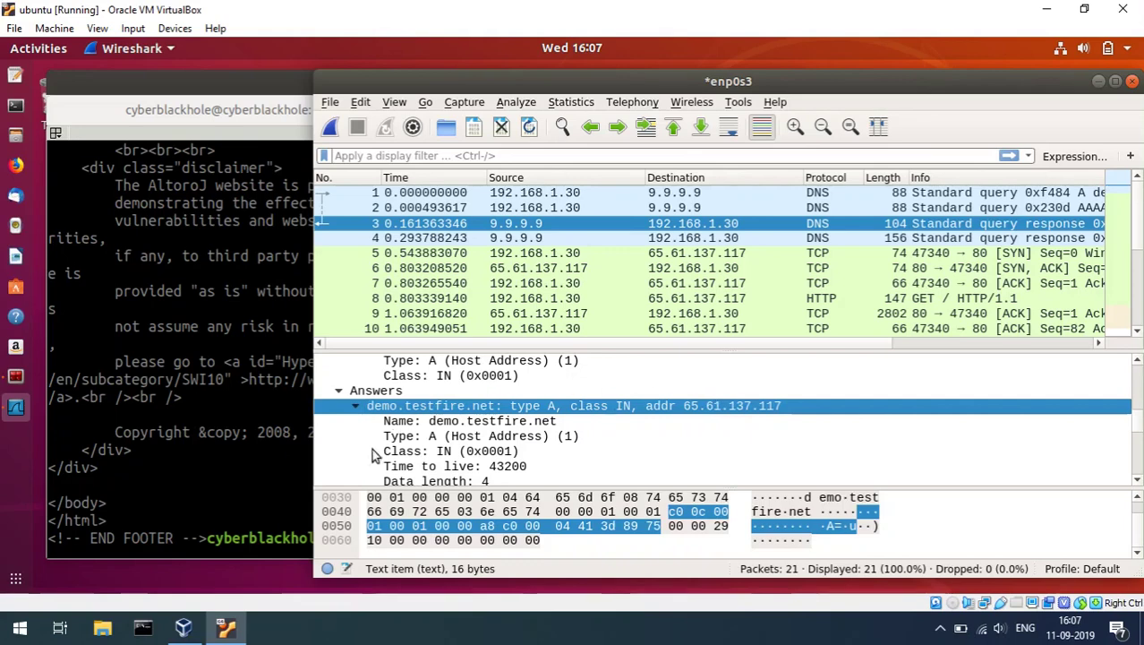
{"action": "left_click", "coordinate": [258, 404]}
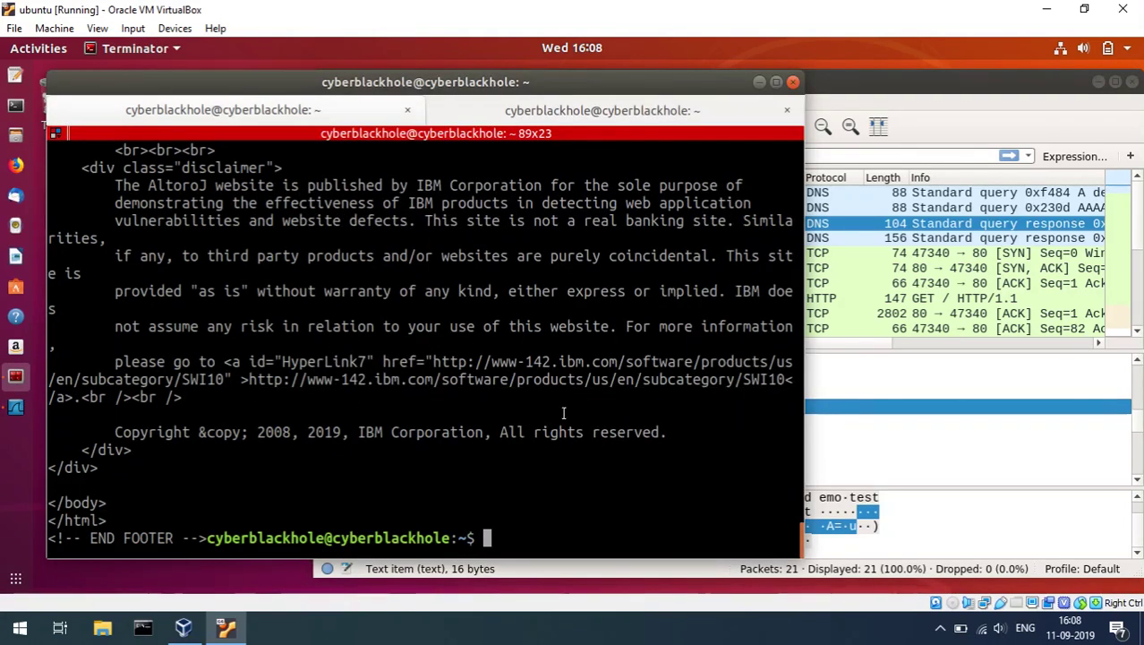
{"action": "left_click", "coordinate": [831, 411]}
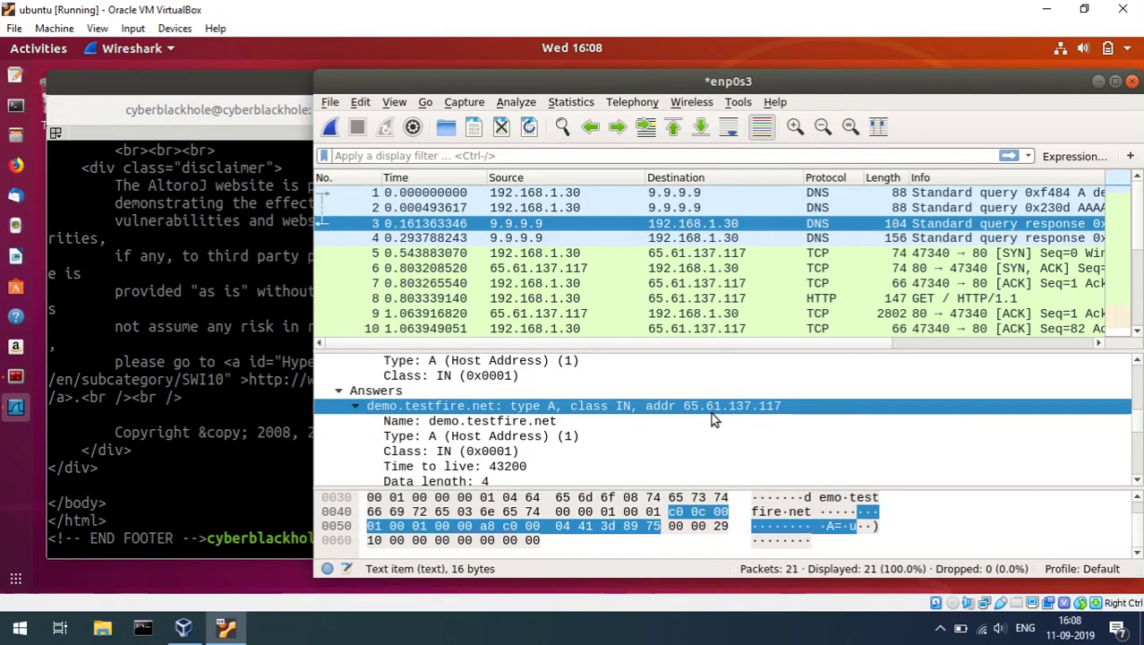
- Walk through SYN, SYN-ACK and ACK packets 5–7, then expand packet 8's HTTP GET request
{"action": "left_click", "coordinate": [822, 254]}
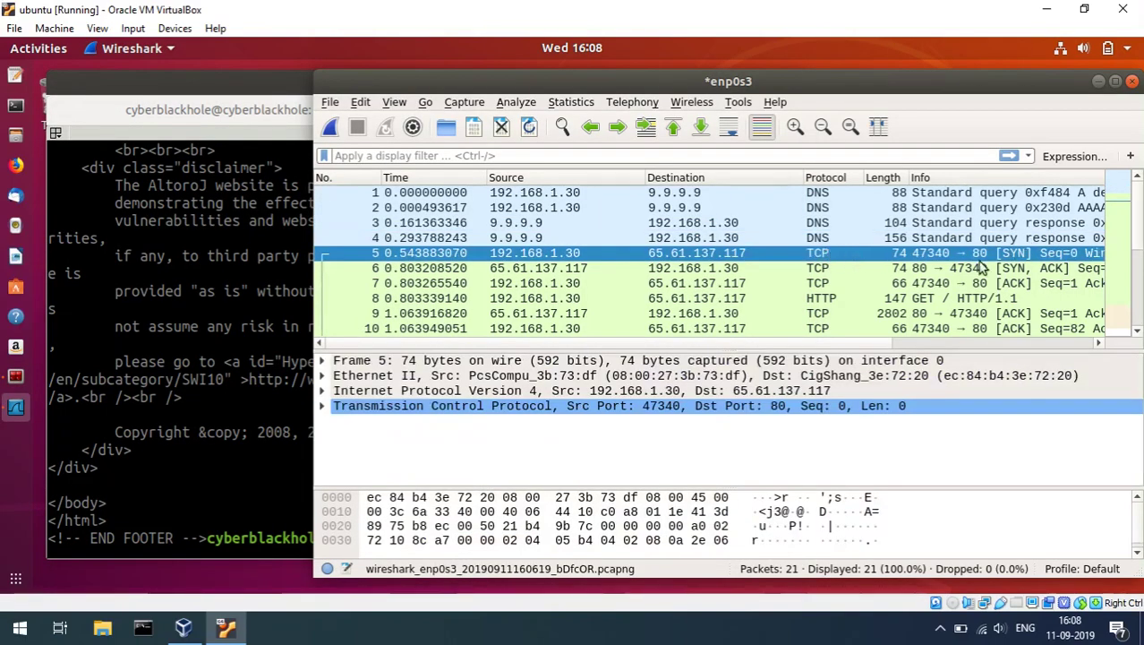
{"action": "left_click", "coordinate": [1028, 269]}
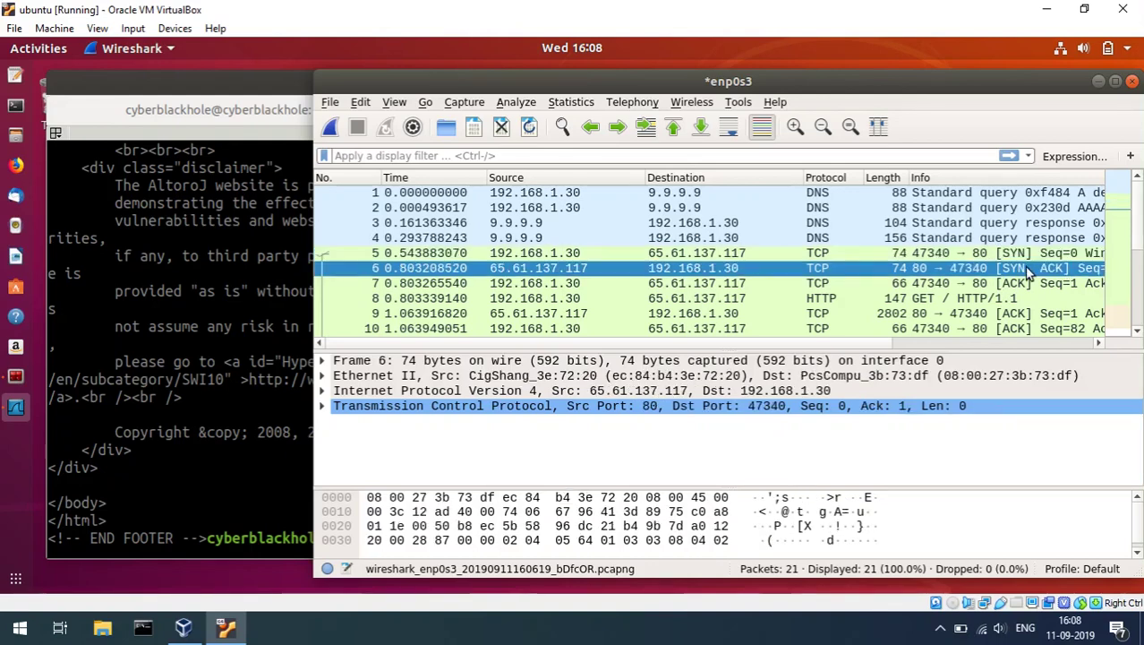
{"action": "left_click", "coordinate": [1028, 281]}
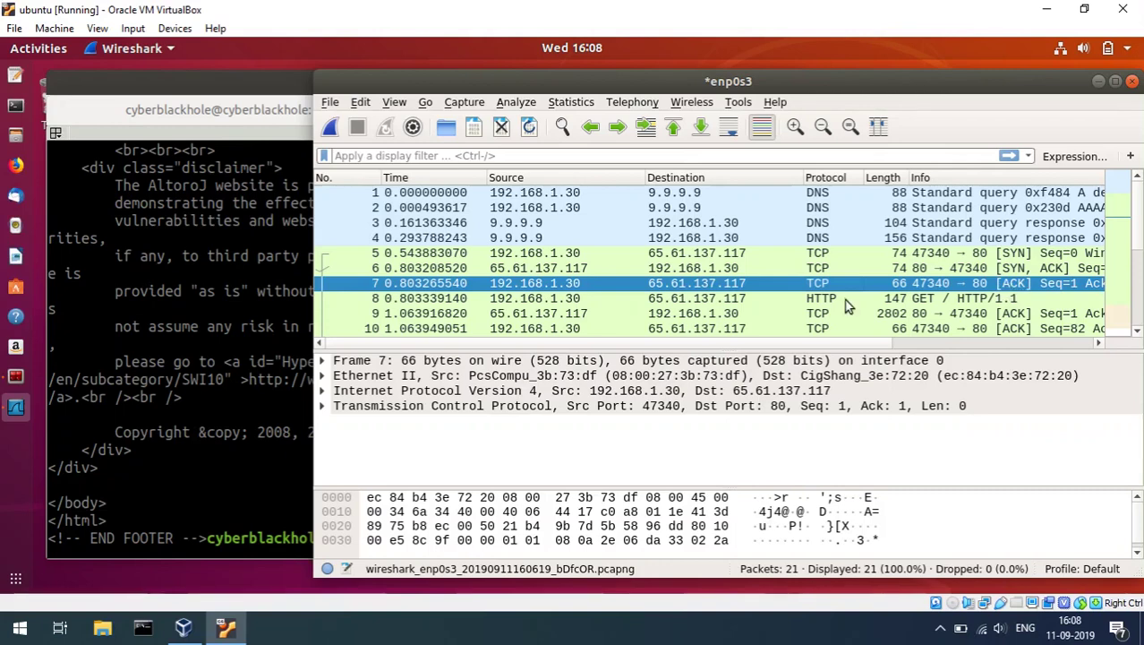
{"action": "left_click", "coordinate": [821, 255]}
{"action": "key", "text": "Down"}
{"action": "key", "text": "Down"}
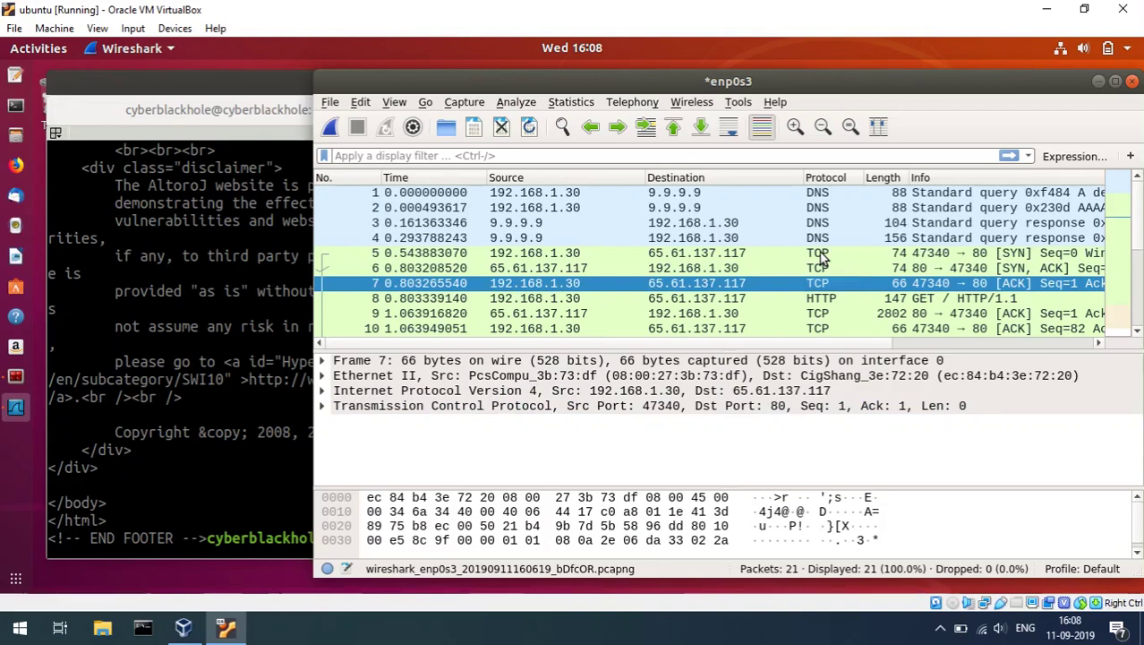
{"action": "key", "text": "Down"}
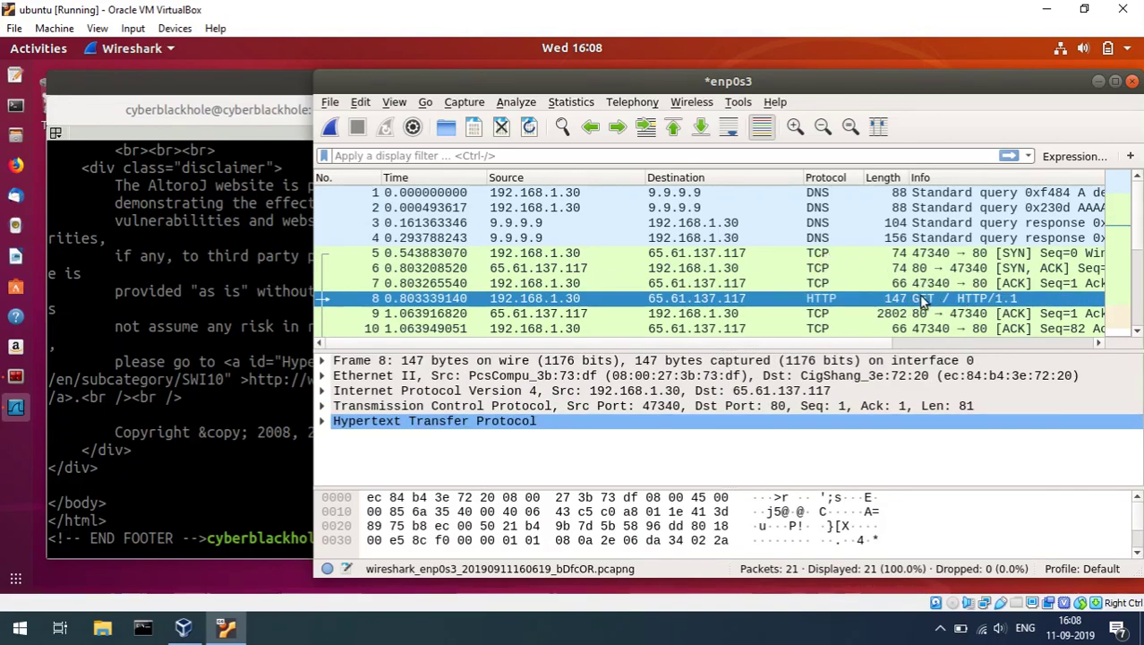
{"action": "left_click", "coordinate": [324, 422]}
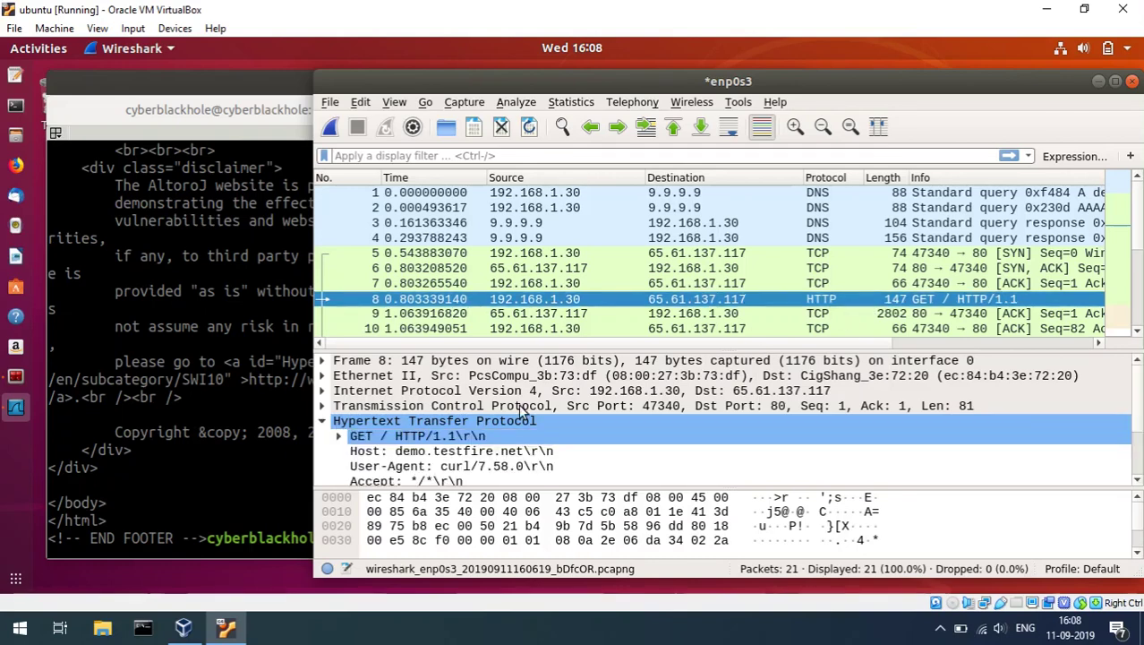